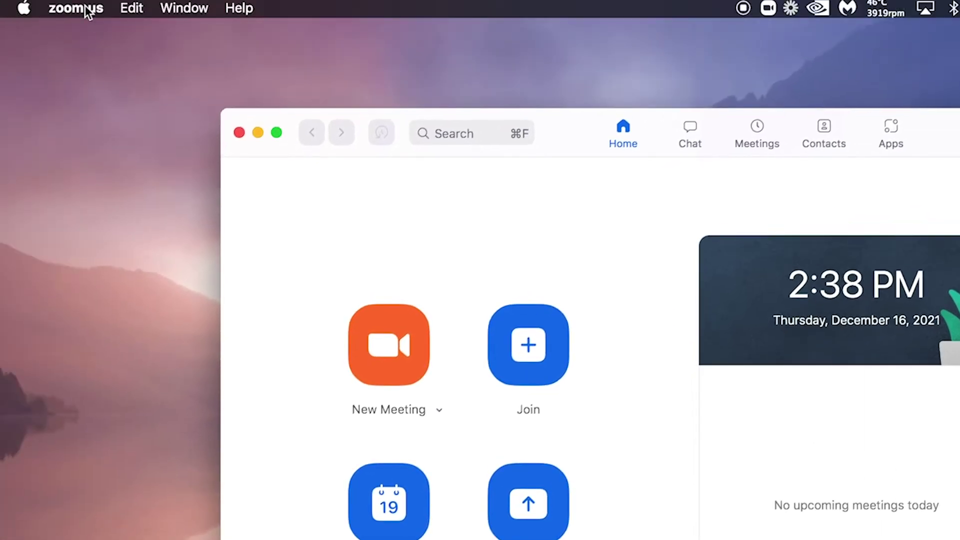
Open the video settings in the Zoom preferences and select ezcap U3 capture as the camera.
{"action": "left_click", "coordinate": [82, 8]}
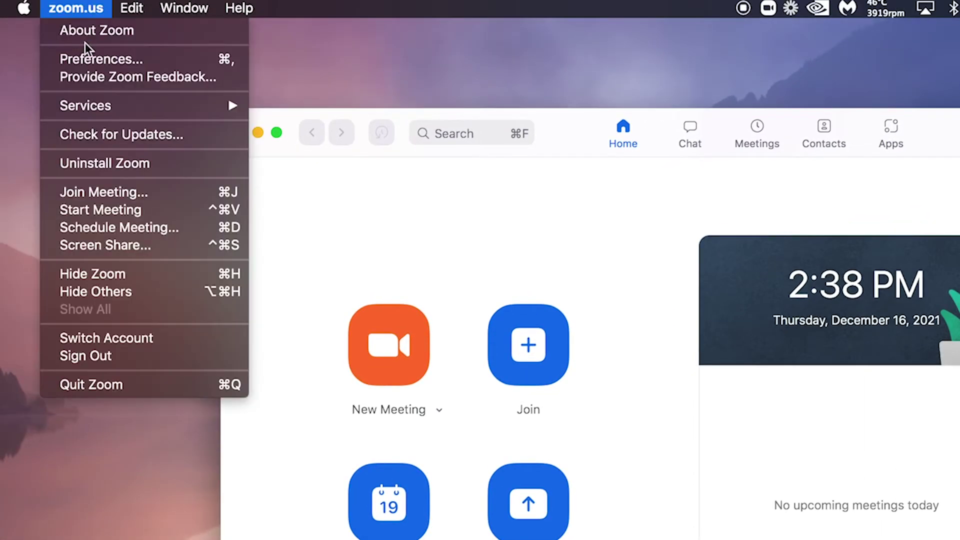
{"action": "left_click", "coordinate": [86, 59]}
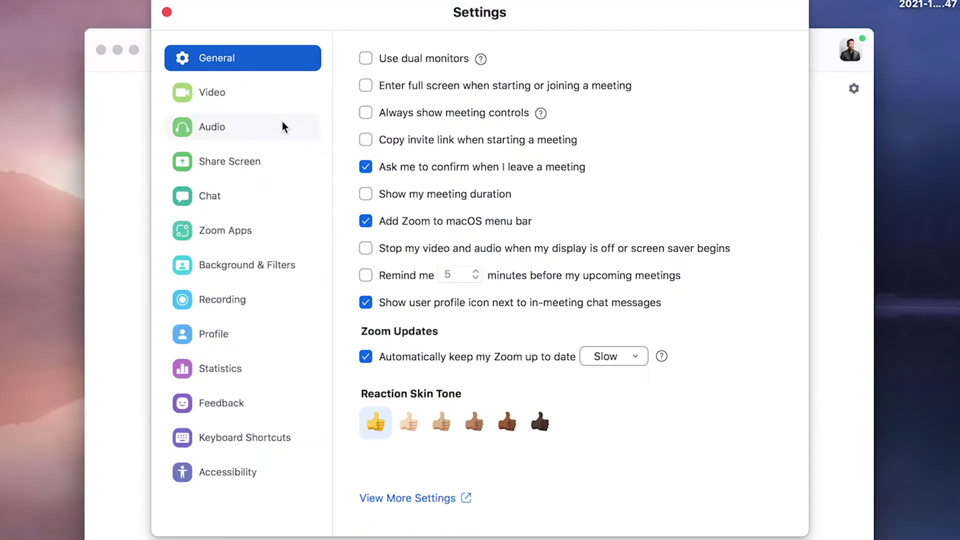
{"action": "left_click", "coordinate": [230, 92]}
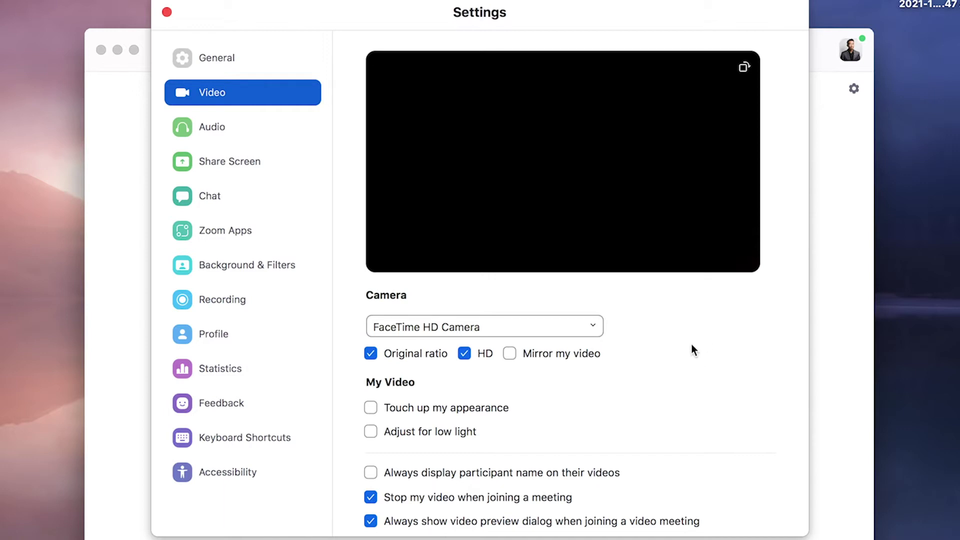
{"action": "left_click", "coordinate": [554, 332]}
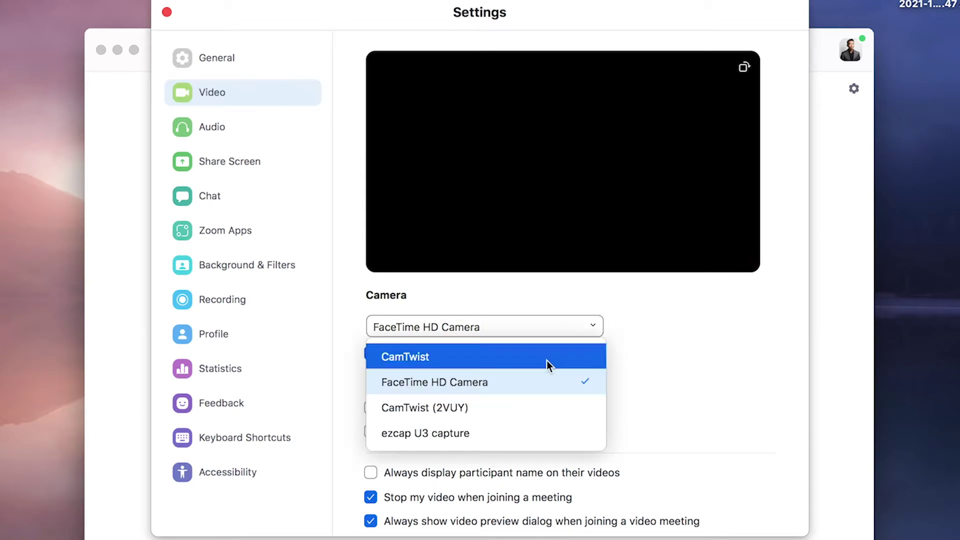
{"action": "left_click", "coordinate": [530, 435]}
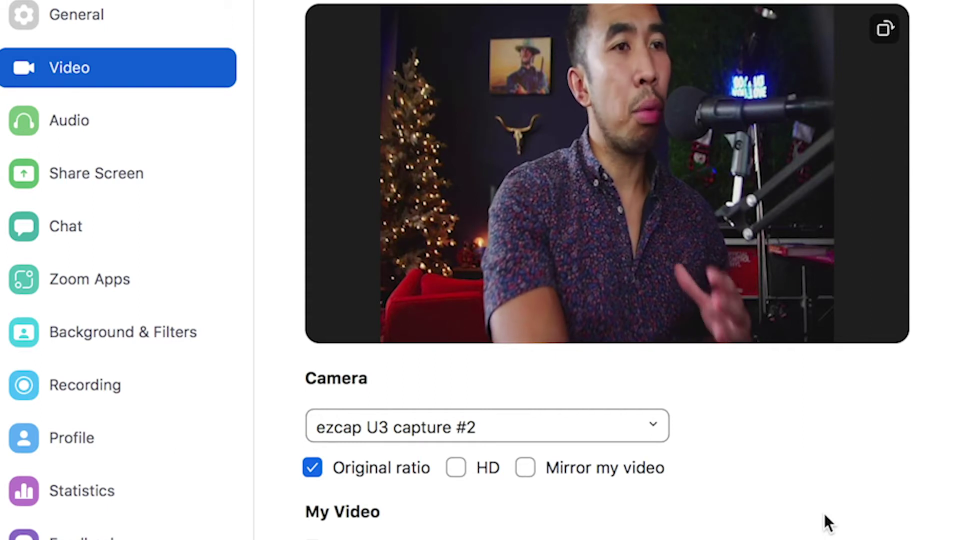
Switch the camera's Original ratio option off and back on to compare framing, and enable HD video.
{"action": "left_click", "coordinate": [311, 470]}
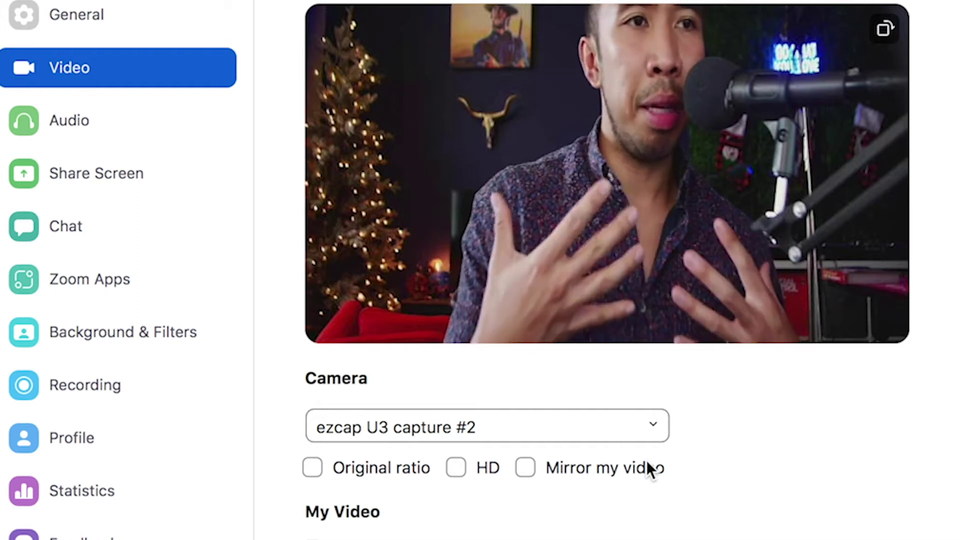
{"action": "left_click", "coordinate": [311, 468]}
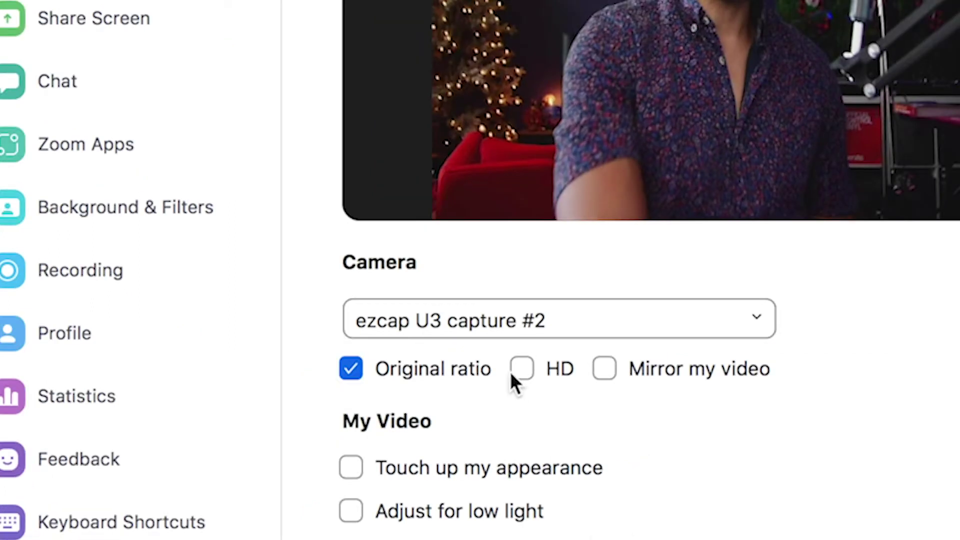
{"action": "left_click", "coordinate": [482, 469]}
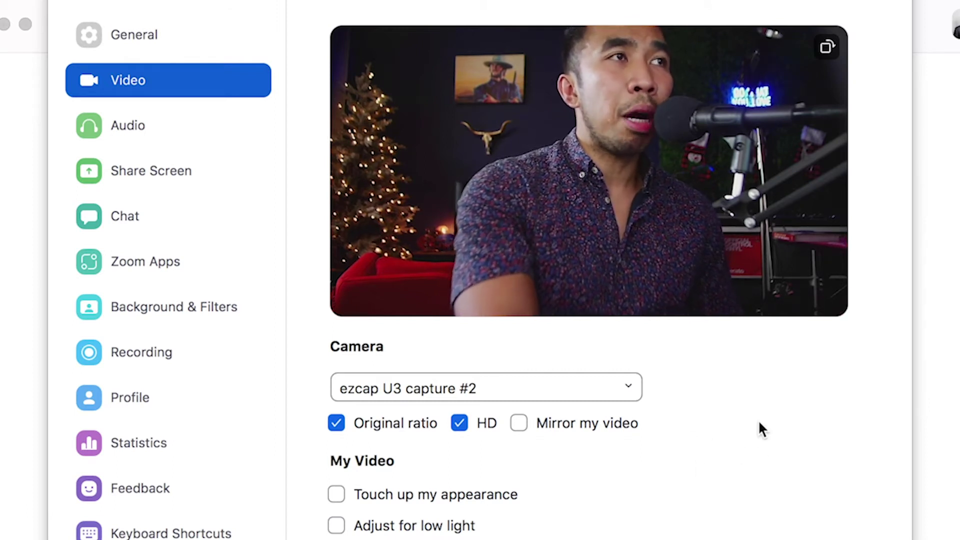
Try the Touch up my appearance option on the camera preview and switch it off again.
{"action": "scroll", "coordinate": [725, 457], "scroll_direction": "down", "scroll_amount": 1}
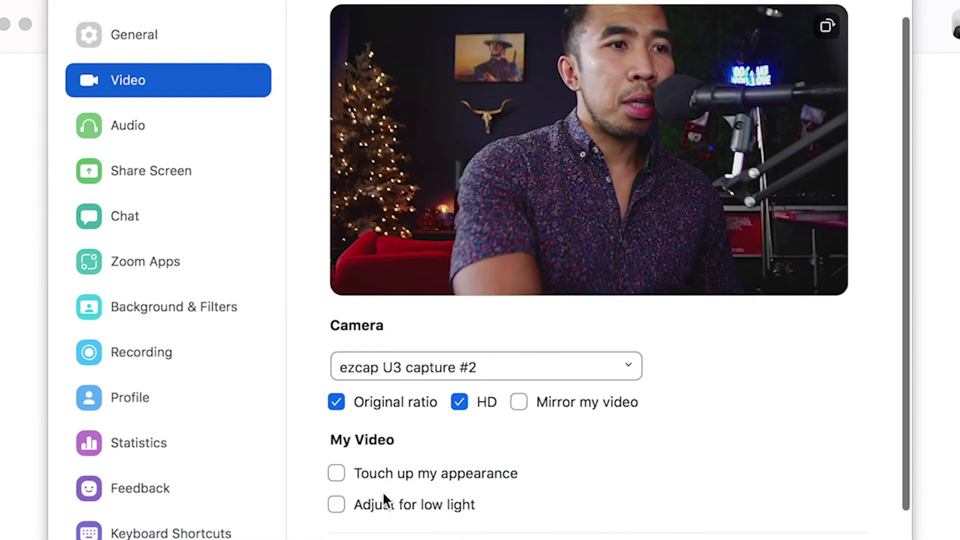
{"action": "left_click", "coordinate": [336, 473]}
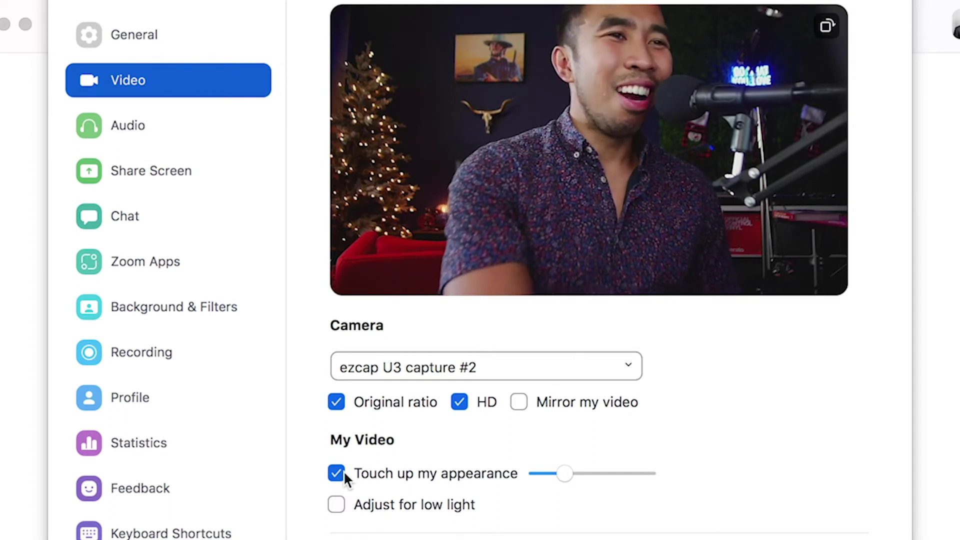
{"action": "left_click", "coordinate": [343, 470]}
Try Adjust for low light in Manual mode with a slightly raised level, and switch the option off again.
{"action": "scroll", "coordinate": [350, 472], "scroll_direction": "down", "scroll_amount": 1}
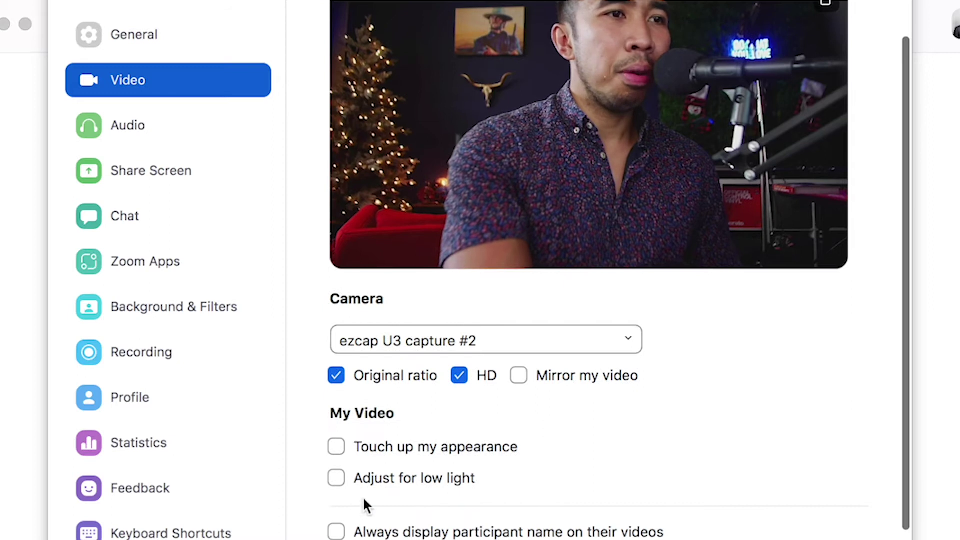
{"action": "left_click", "coordinate": [343, 482]}
{"action": "scroll", "coordinate": [402, 492], "scroll_direction": "up", "scroll_amount": 1}
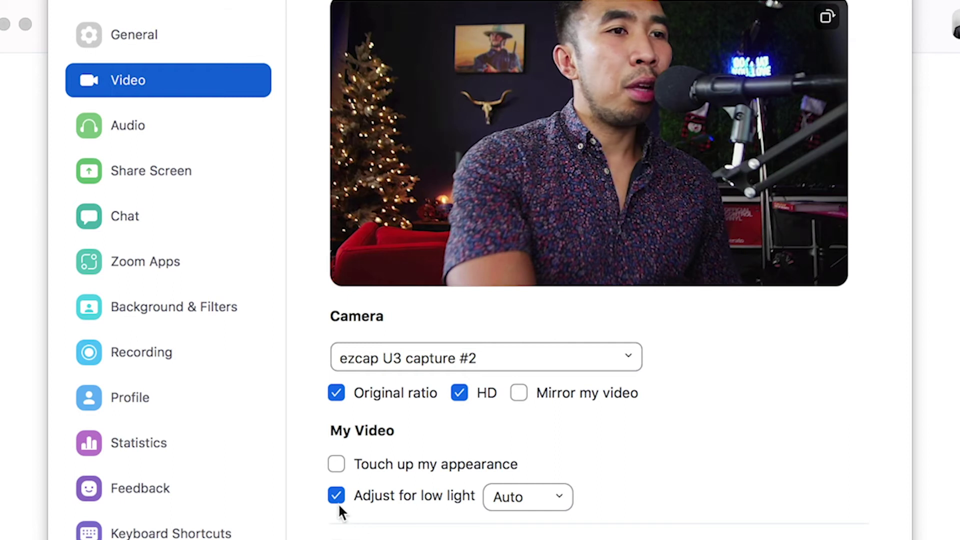
{"action": "left_click", "coordinate": [555, 500]}
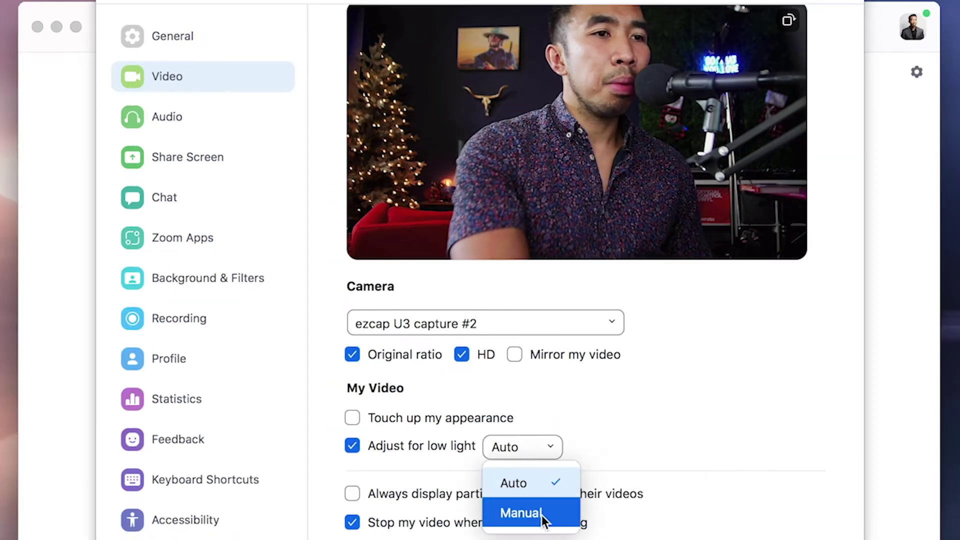
{"action": "left_click", "coordinate": [544, 515]}
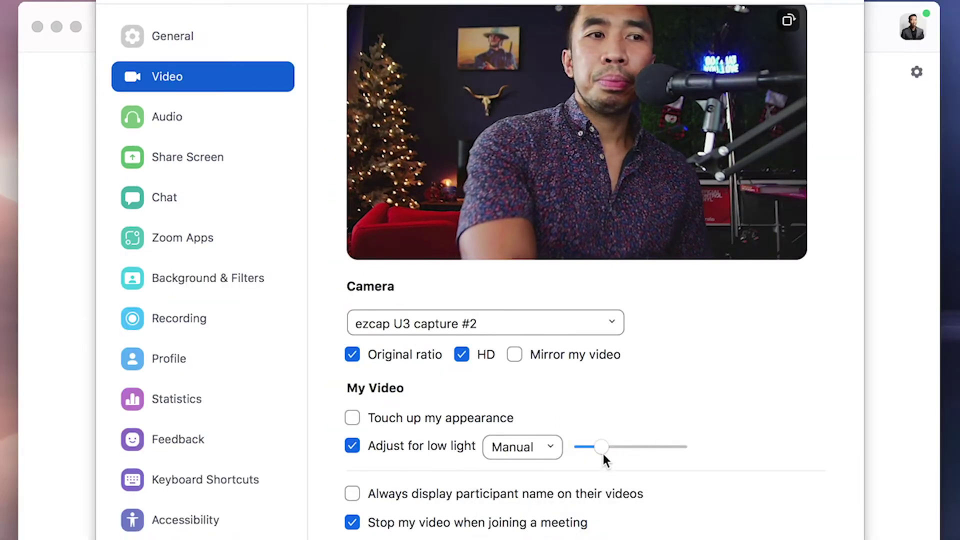
{"action": "mouse_move", "coordinate": [603, 454]}
{"action": "left_mouse_down"}
{"action": "mouse_move", "coordinate": [653, 453]}
{"action": "mouse_move", "coordinate": [608, 451]}
{"action": "left_mouse_up"}
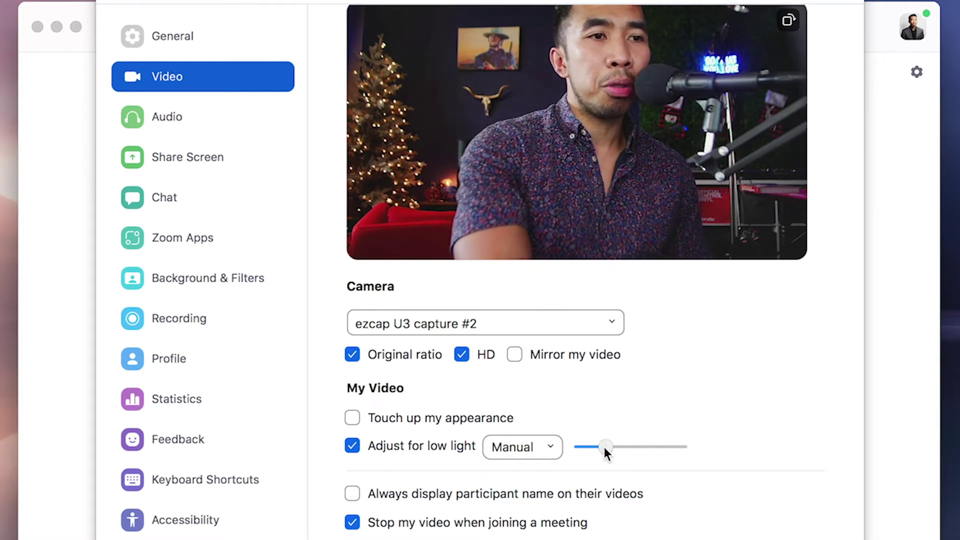
{"action": "left_click", "coordinate": [352, 445]}
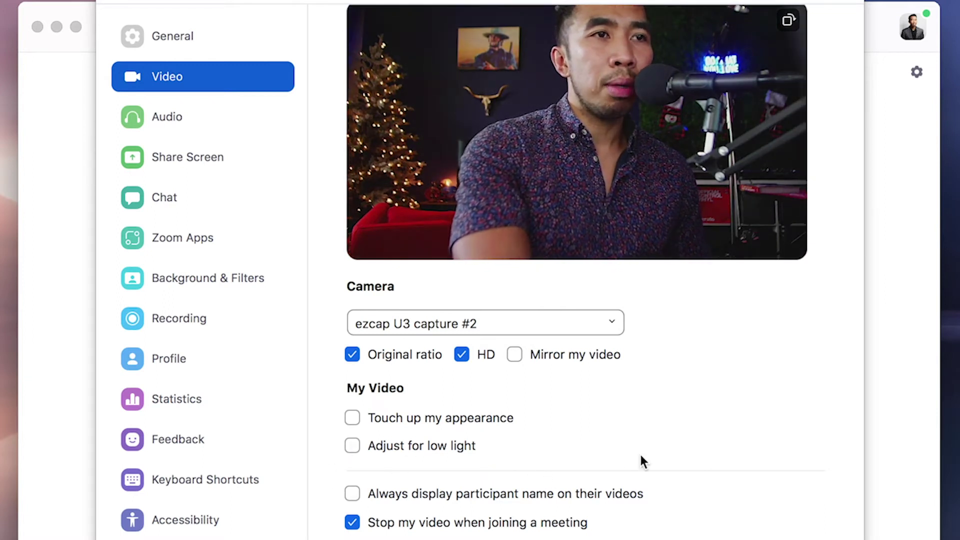
Open the advanced video settings and check the help for optimizing video quality with de-noise.
{"action": "scroll", "coordinate": [647, 454], "scroll_direction": "down", "scroll_amount": 2}
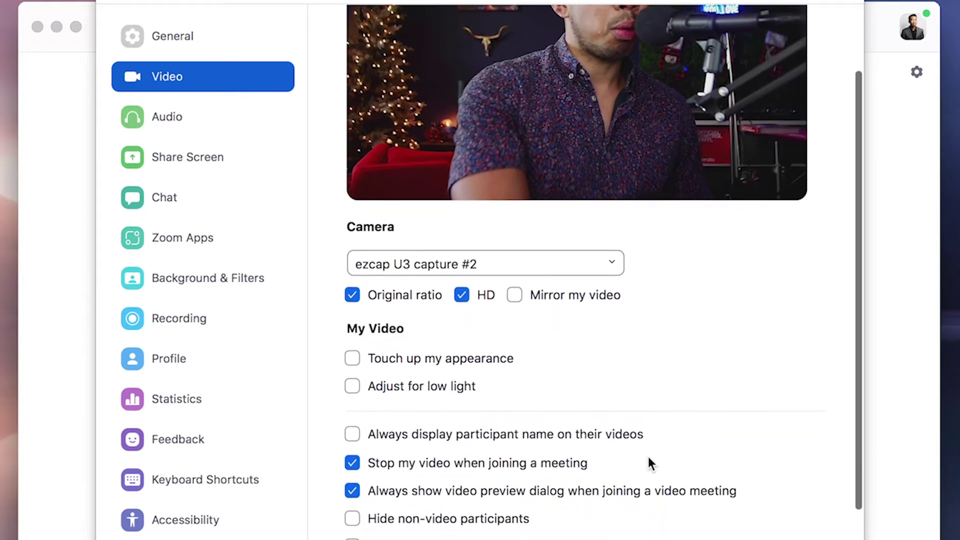
{"action": "scroll", "coordinate": [647, 454], "scroll_direction": "down", "scroll_amount": 4}
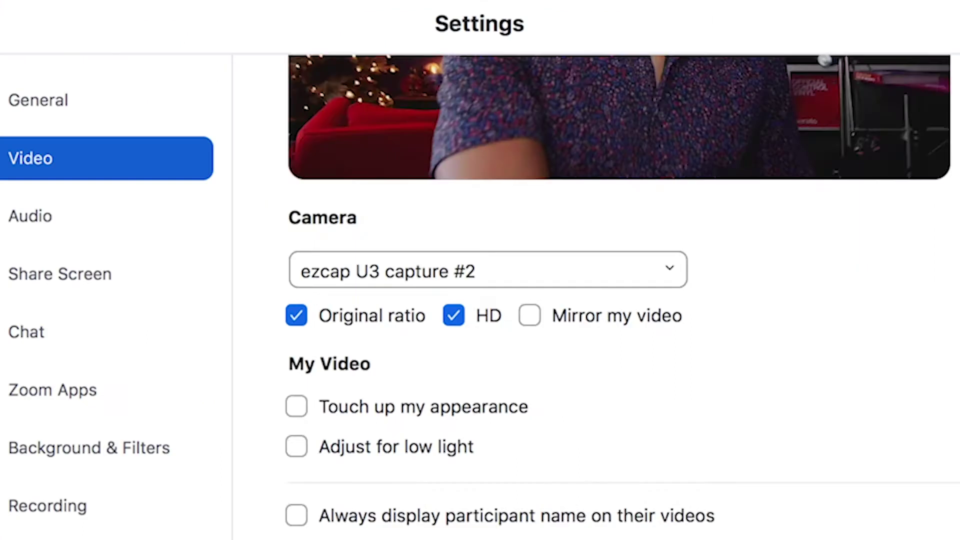
{"action": "left_click", "coordinate": [386, 478]}
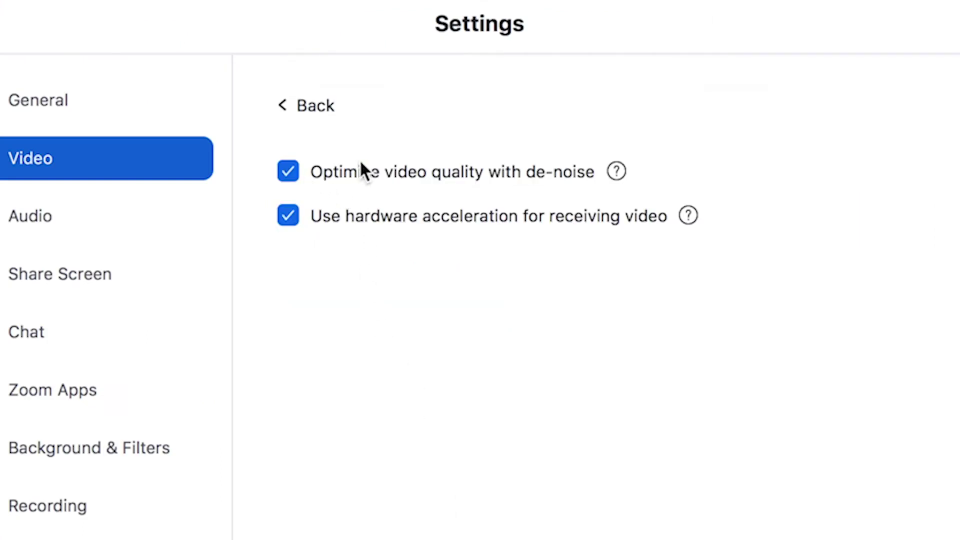
{"action": "mouse_move", "coordinate": [620, 170]}
Open the audio settings and look through the available microphone devices without changing the selection.
{"action": "left_click", "coordinate": [162, 225]}
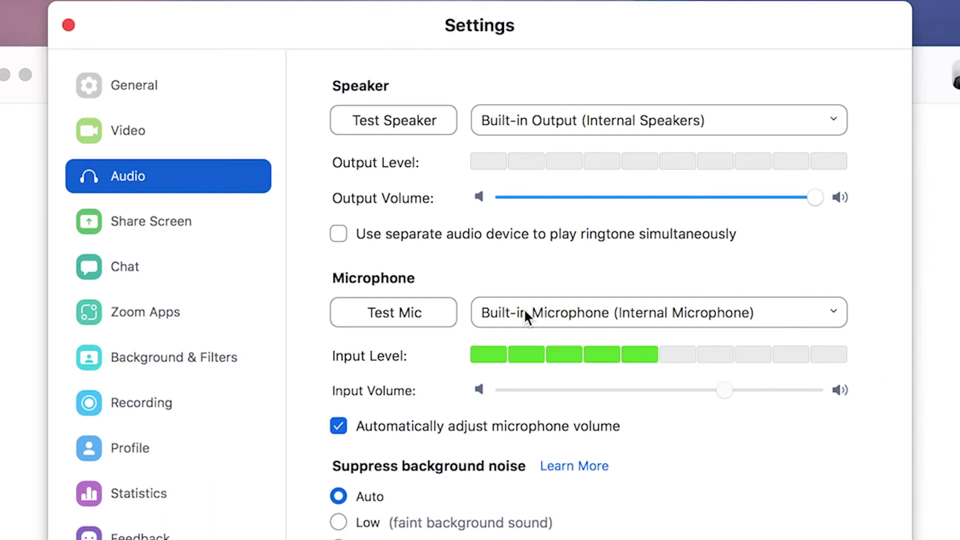
{"action": "left_click", "coordinate": [662, 314]}
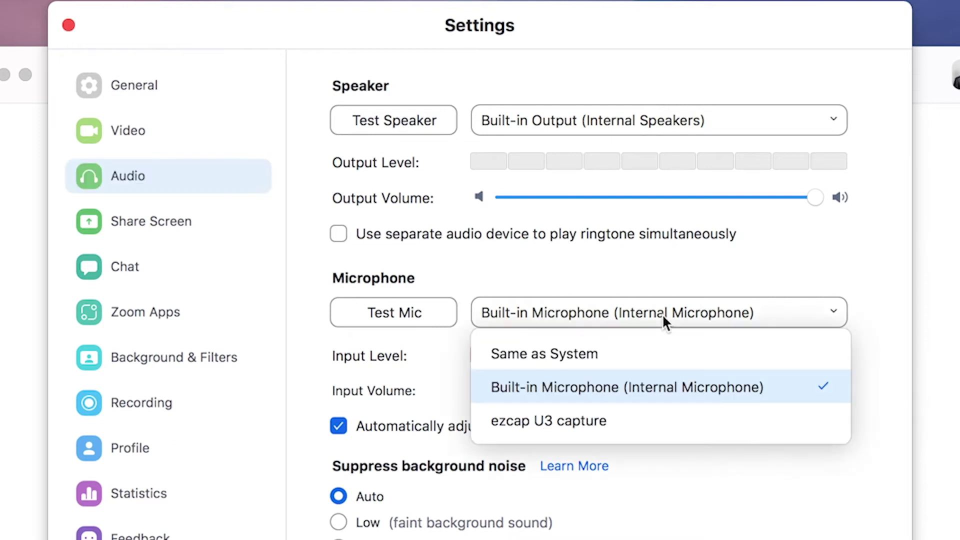
{"action": "left_click", "coordinate": [655, 276]}
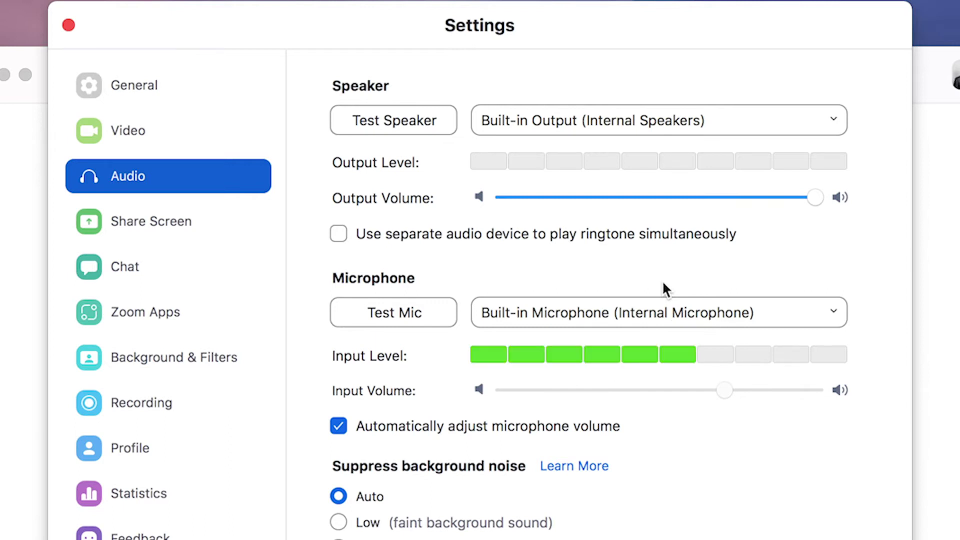
Disable automatic microphone volume adjustment, test several input volume levels, and leave the input volume slightly above halfway.
{"action": "left_click", "coordinate": [338, 428]}
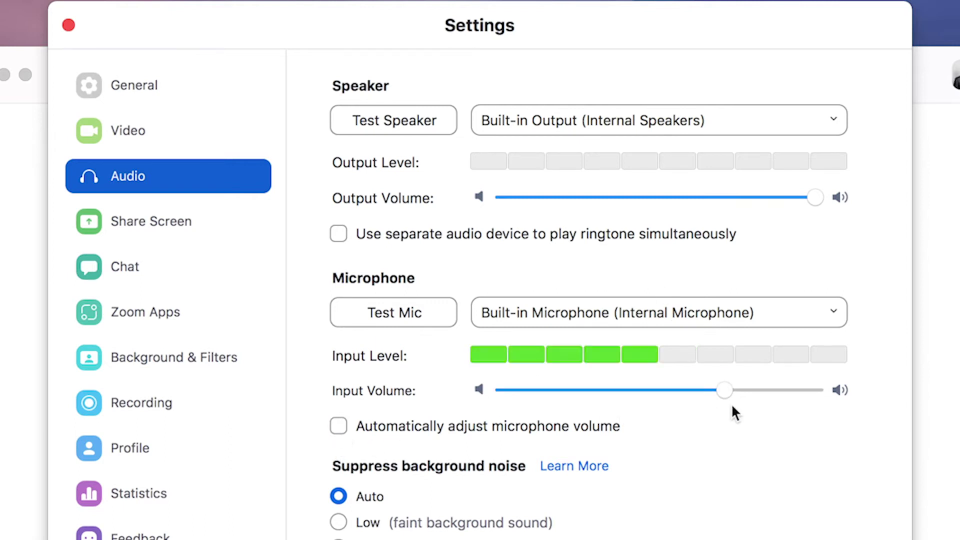
{"action": "left_click_drag", "start_coordinate": [724, 390], "coordinate": [820, 400]}
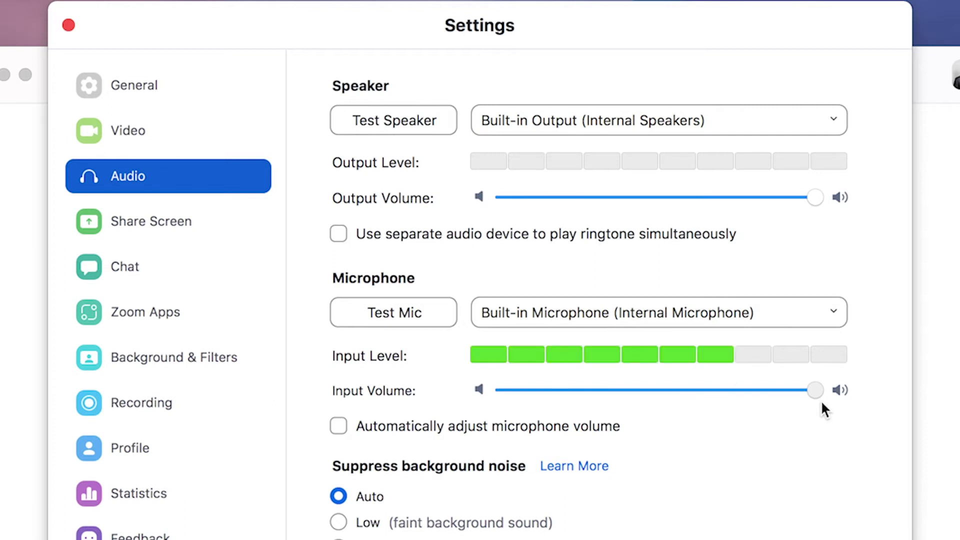
{"action": "left_click_drag", "start_coordinate": [821, 400], "coordinate": [679, 391]}
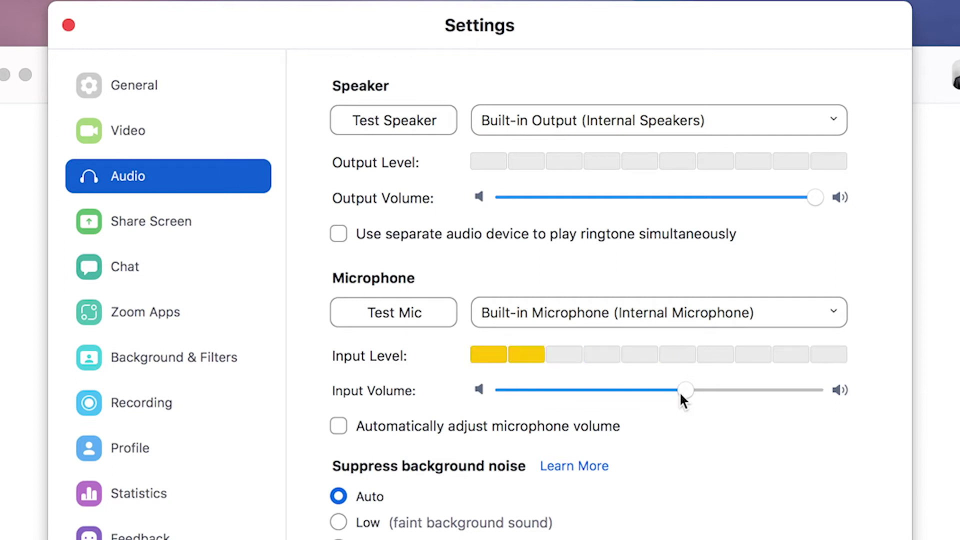
{"action": "left_click_drag", "start_coordinate": [685, 391], "coordinate": [653, 390]}
{"action": "left_click_drag", "start_coordinate": [657, 393], "coordinate": [793, 391]}
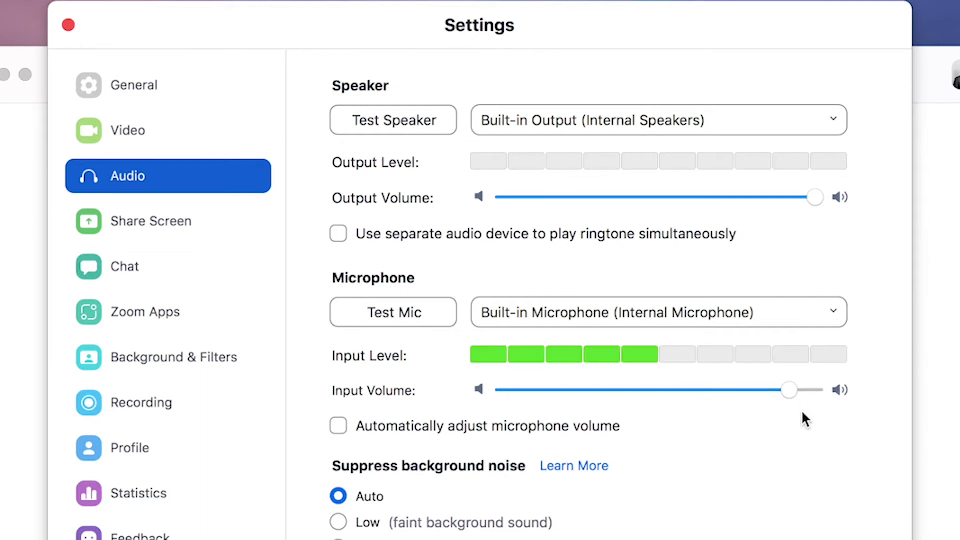
{"action": "left_click_drag", "start_coordinate": [789, 391], "coordinate": [671, 391]}
{"action": "left_click_drag", "start_coordinate": [671, 391], "coordinate": [554, 398]}
Switch the in-meeting option to enable "Original Sound" off and back on.
{"action": "scroll", "coordinate": [700, 393], "scroll_direction": "down", "scroll_amount": 5}
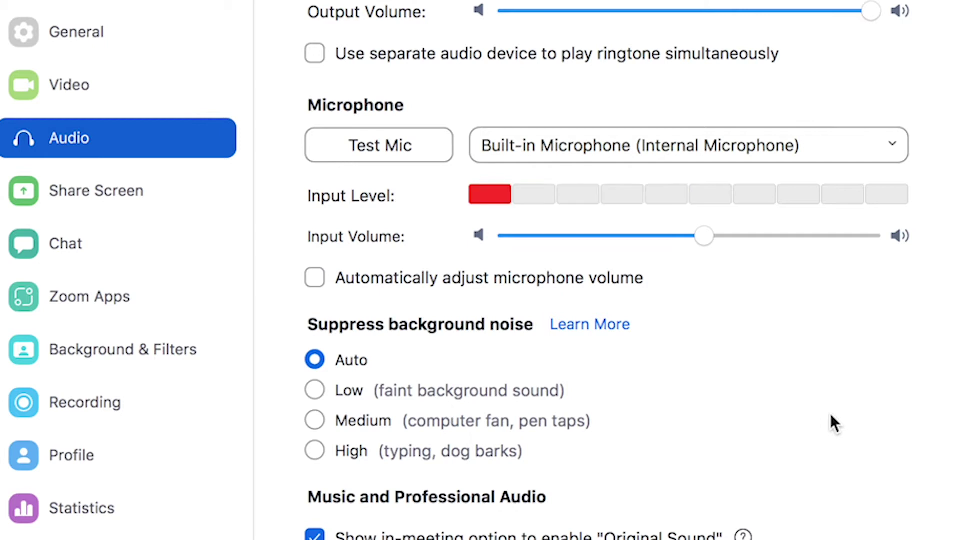
{"action": "scroll", "coordinate": [877, 440], "scroll_direction": "down", "scroll_amount": 4}
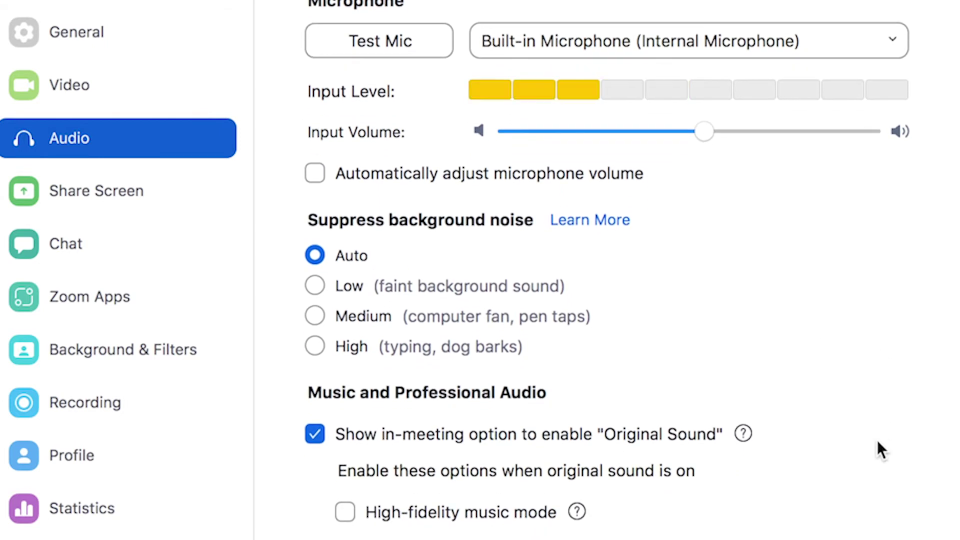
{"action": "scroll", "coordinate": [877, 440], "scroll_direction": "down", "scroll_amount": 3}
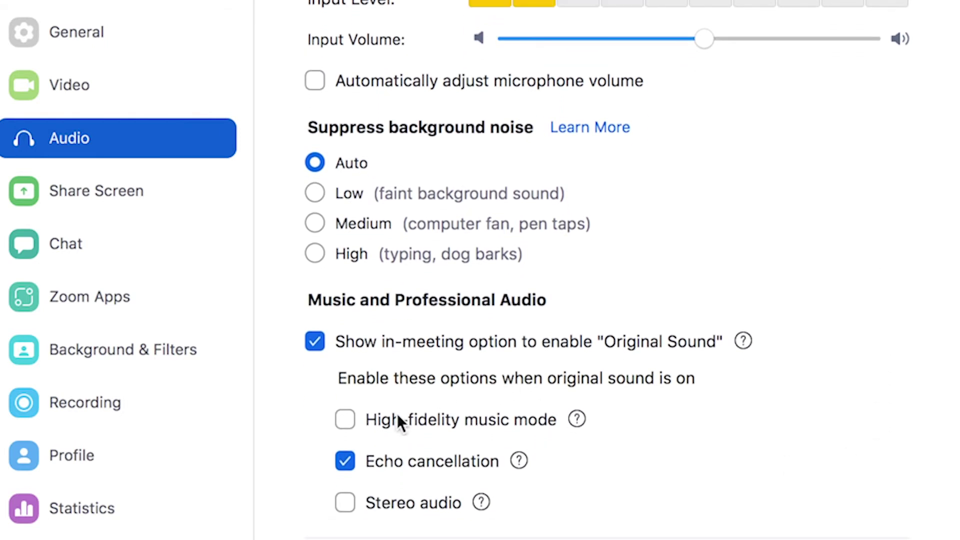
{"action": "left_click", "coordinate": [318, 347]}
{"action": "mouse_move", "coordinate": [311, 386]}
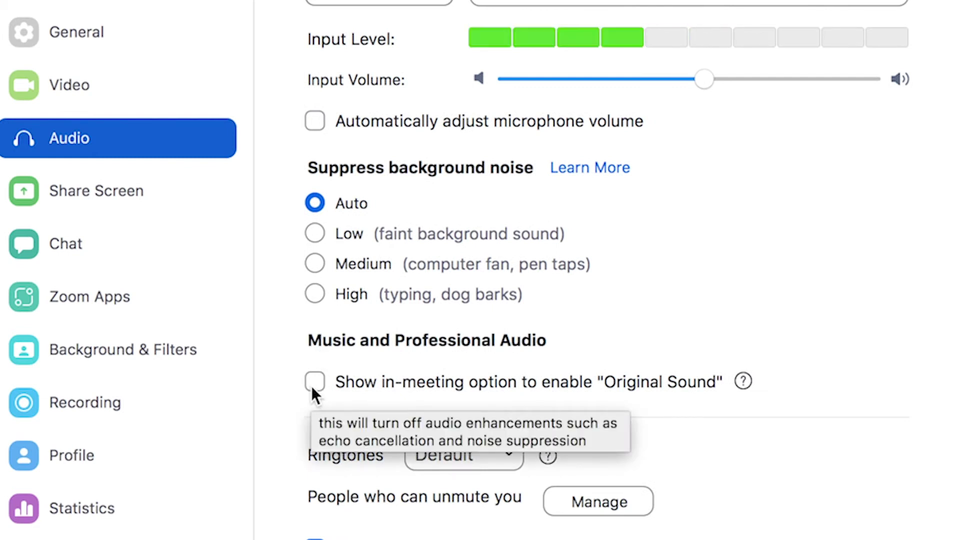
{"action": "left_click", "coordinate": [315, 382]}
Review the microphone, background noise suppression, and Music and Professional Audio settings, including the Original Sound options.
{"action": "scroll", "coordinate": [806, 424], "scroll_direction": "down", "scroll_amount": 1}
{"action": "mouse_move", "coordinate": [743, 357]}
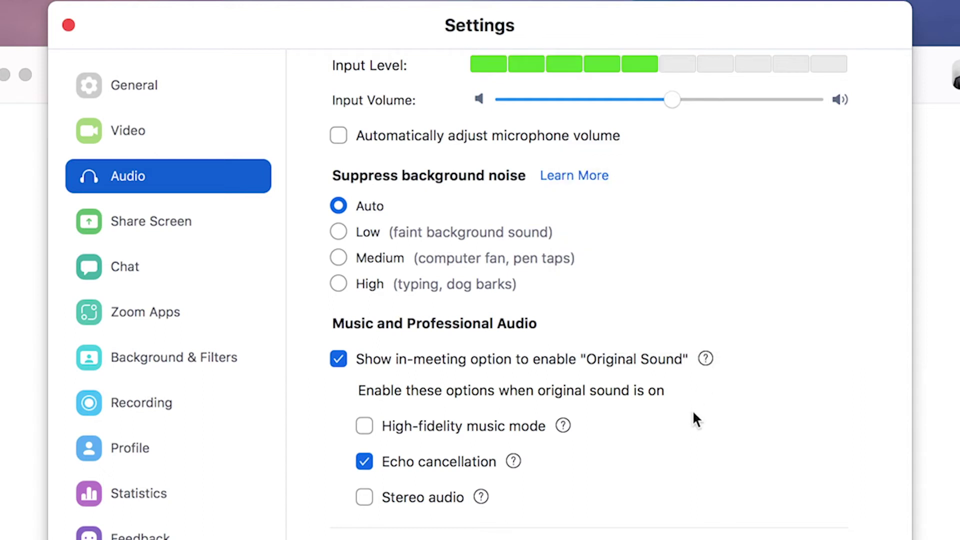
{"action": "scroll", "coordinate": [695, 419], "scroll_direction": "up", "scroll_amount": 5}
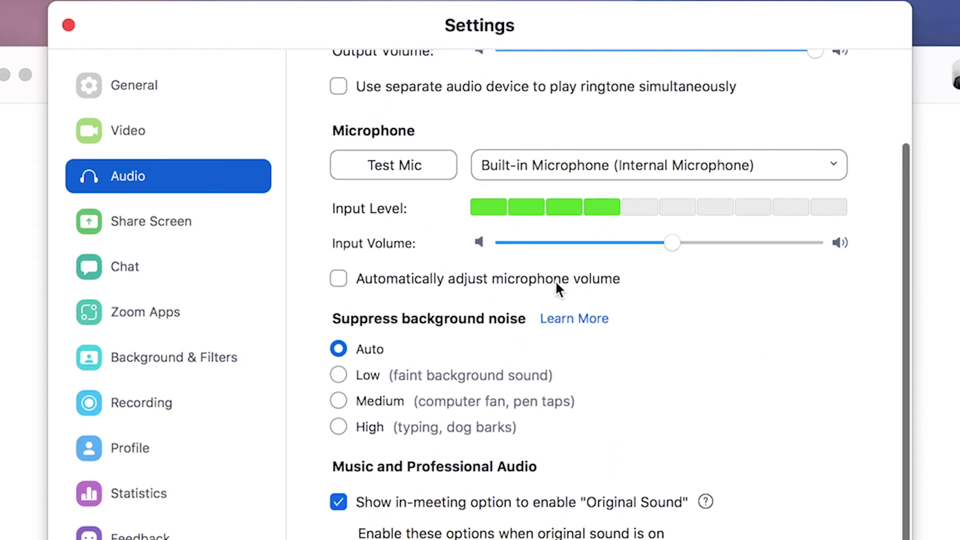
{"action": "scroll", "coordinate": [745, 445], "scroll_direction": "down", "scroll_amount": 5}
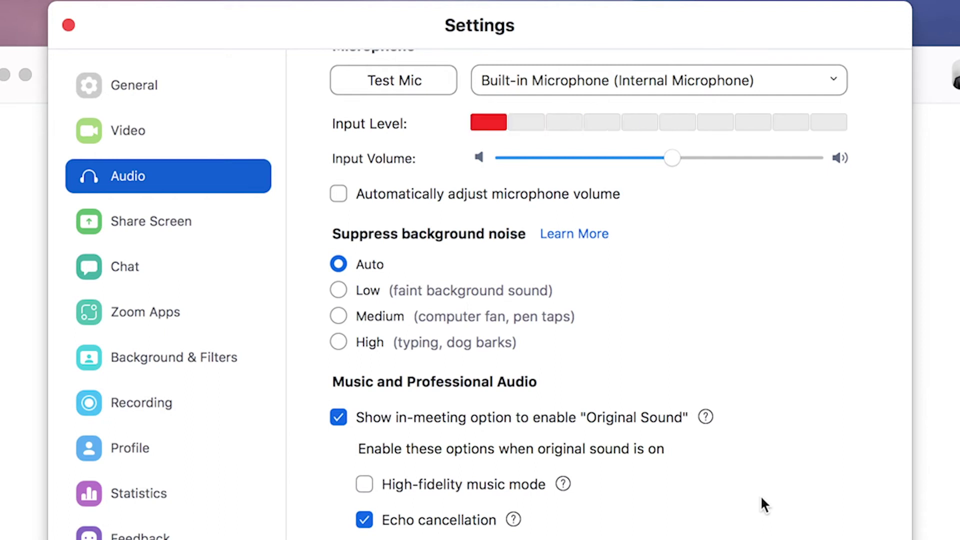
{"action": "scroll", "coordinate": [760, 495], "scroll_direction": "down", "scroll_amount": 1}
{"action": "scroll", "coordinate": [760, 496], "scroll_direction": "down", "scroll_amount": 1}
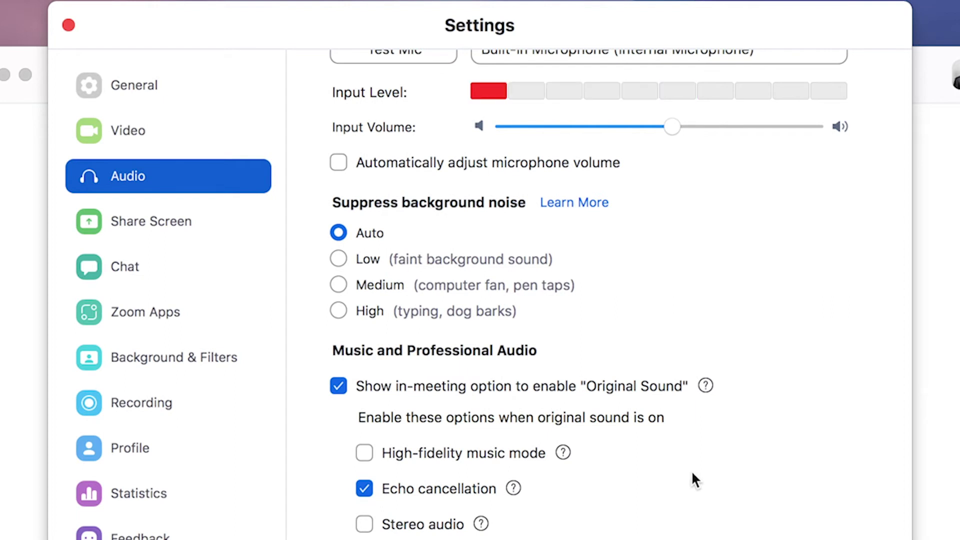
{"action": "scroll", "coordinate": [700, 480], "scroll_direction": "down", "scroll_amount": 1}
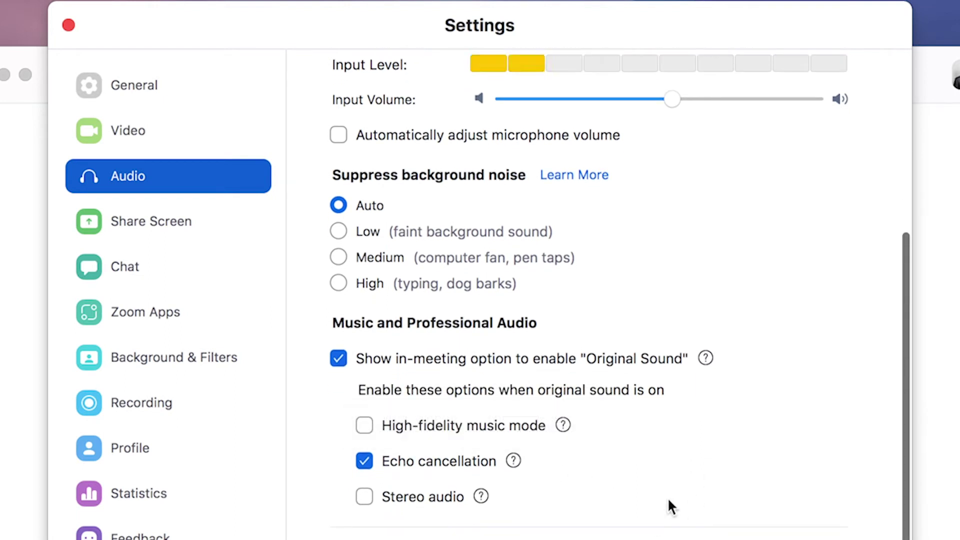
Check the High-fidelity music mode and Echo cancellation options under Music and Professional Audio, and enable Stereo audio with high-fidelity mode off.
{"action": "scroll", "coordinate": [665, 465], "scroll_direction": "down", "scroll_amount": 3}
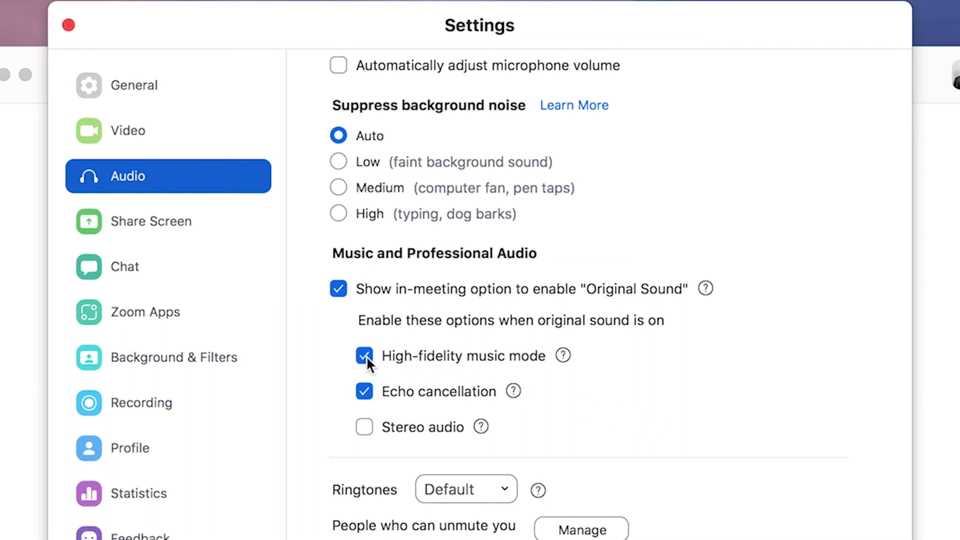
{"action": "left_click", "coordinate": [365, 392]}
{"action": "scroll", "coordinate": [370, 400], "scroll_direction": "down", "scroll_amount": 1}
{"action": "left_click", "coordinate": [376, 410]}
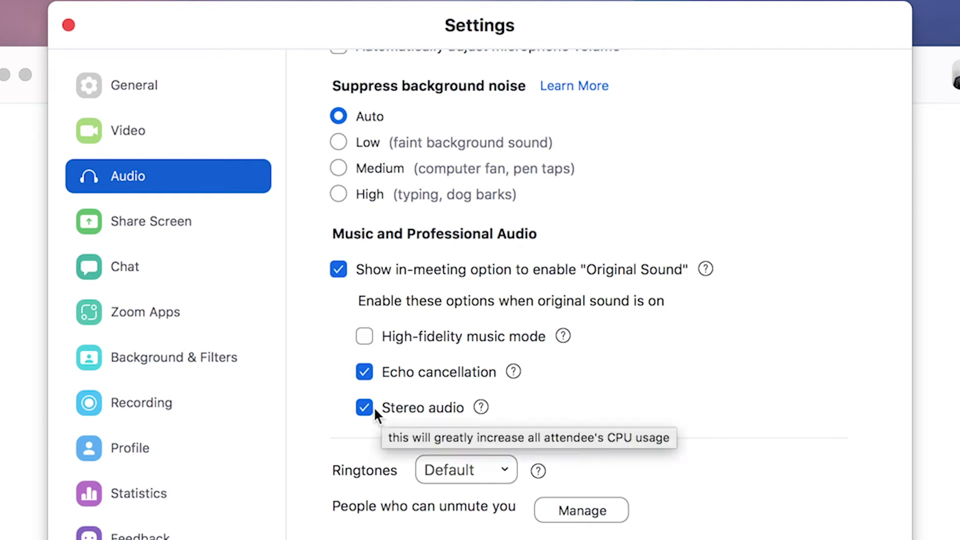
{"action": "scroll", "coordinate": [525, 405], "scroll_direction": "down", "scroll_amount": 1}
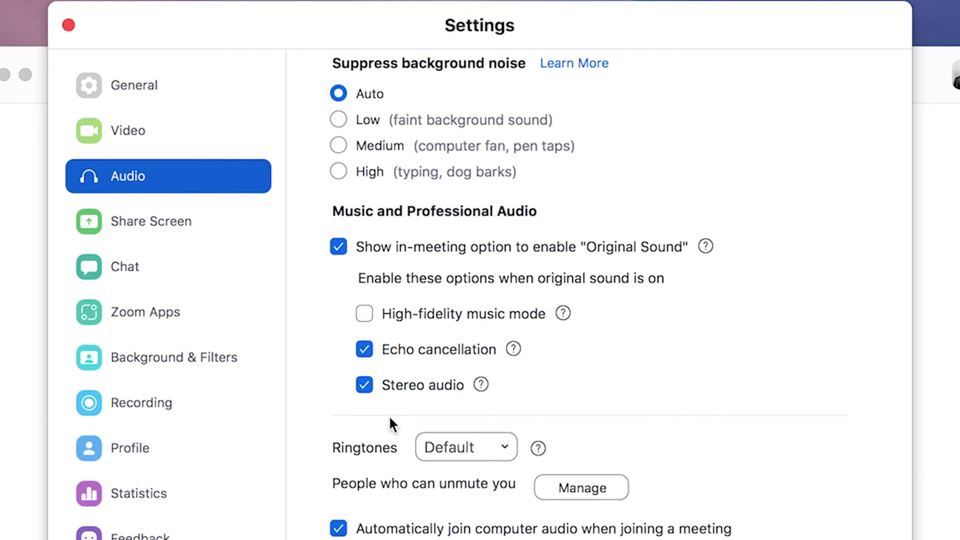
Open the recording settings and look at choosing a new storage location for local recordings without changing it.
{"action": "left_click", "coordinate": [176, 402]}
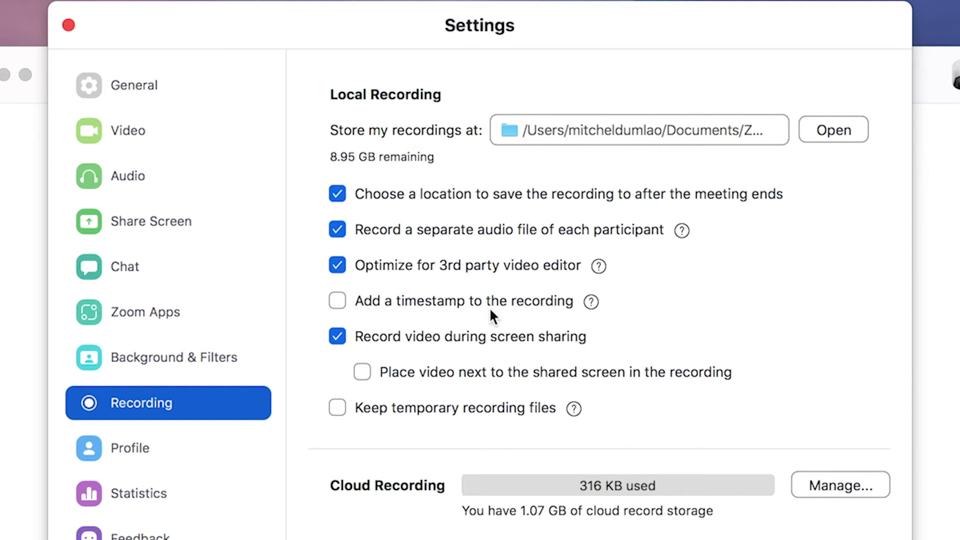
{"action": "left_click", "coordinate": [692, 131]}
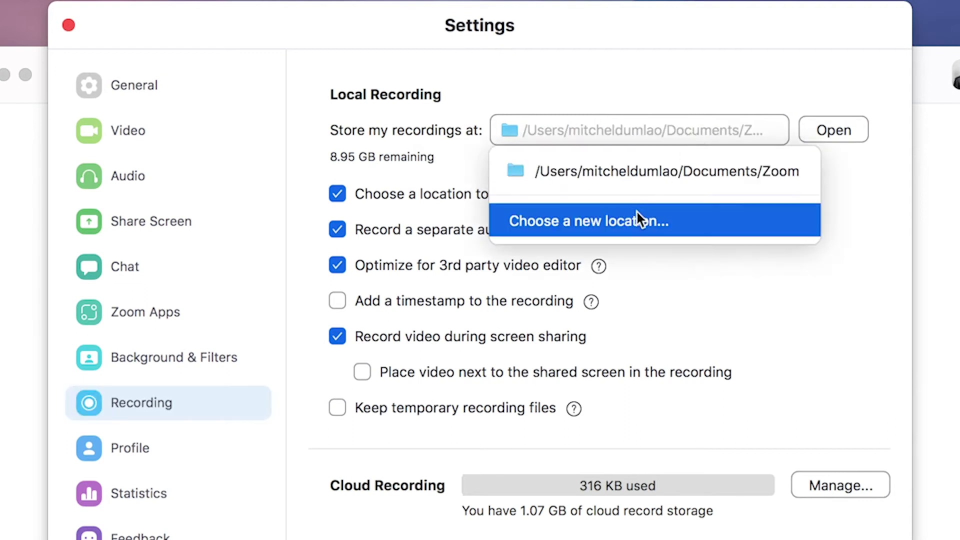
{"action": "left_click", "coordinate": [629, 223]}
{"action": "key", "text": "Escape"}
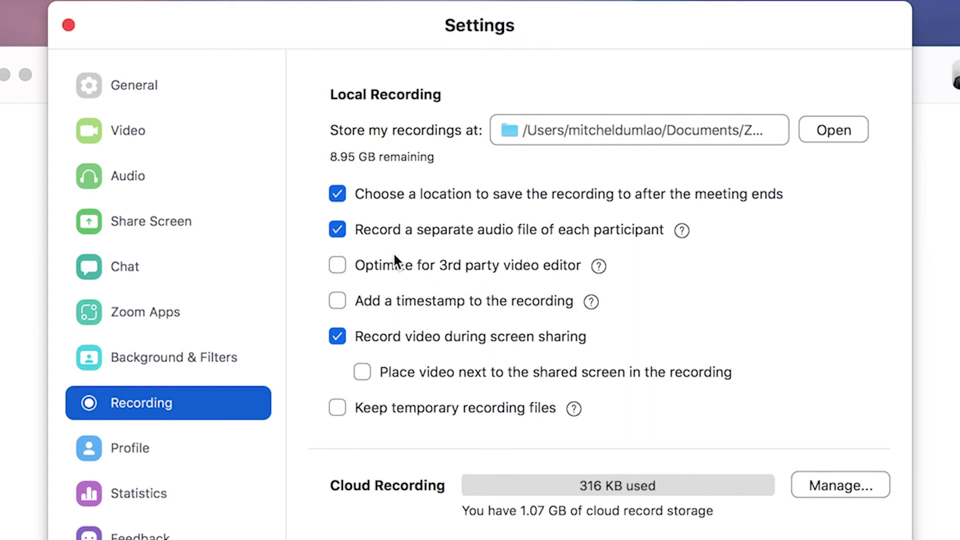
Enable "Optimize for 3rd party video editor" and switch "Record video during screen sharing" off and back on.
{"action": "left_click", "coordinate": [337, 265]}
{"action": "left_click", "coordinate": [337, 336]}
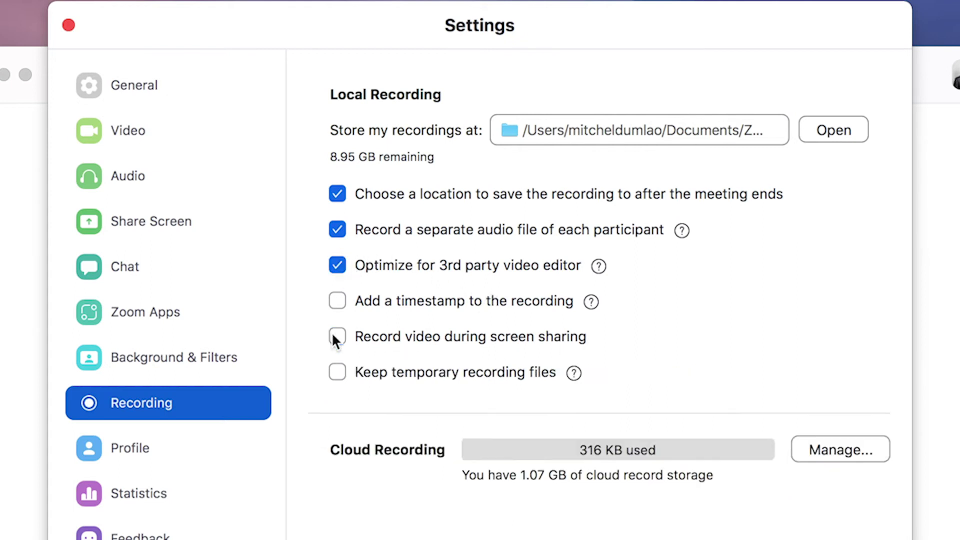
{"action": "left_click", "coordinate": [337, 336]}
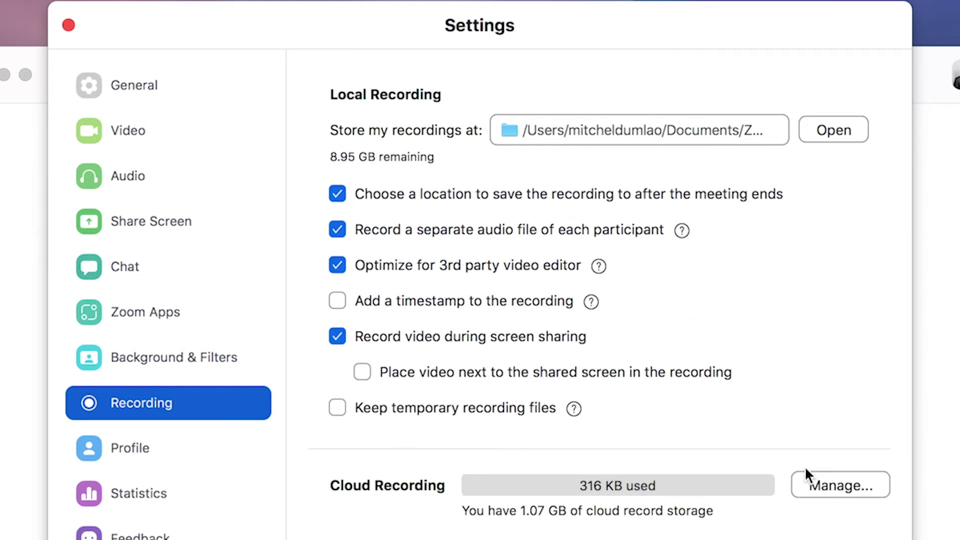
View the general settings, switch to the Zoom web portal's meeting settings, and search the page for "HD" to find Group HD video.
{"action": "left_click", "coordinate": [136, 89]}
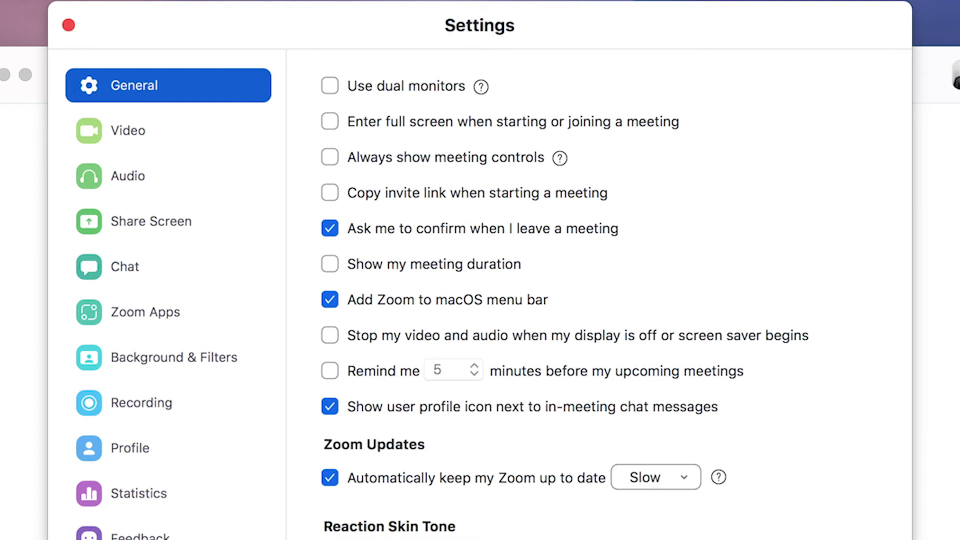
{"action": "key", "text": "Tab"}
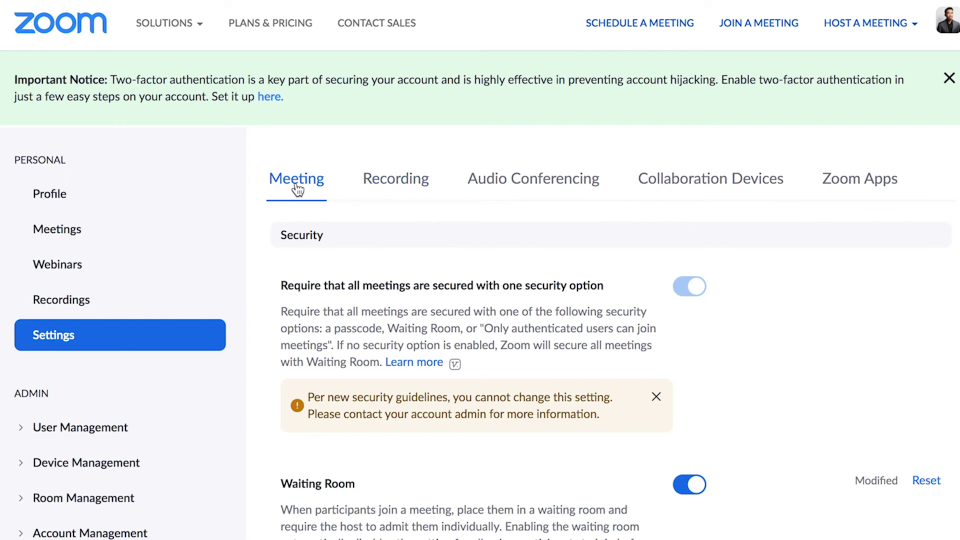
{"action": "left_click", "coordinate": [297, 189]}
{"action": "key", "text": "ctrl+f"}
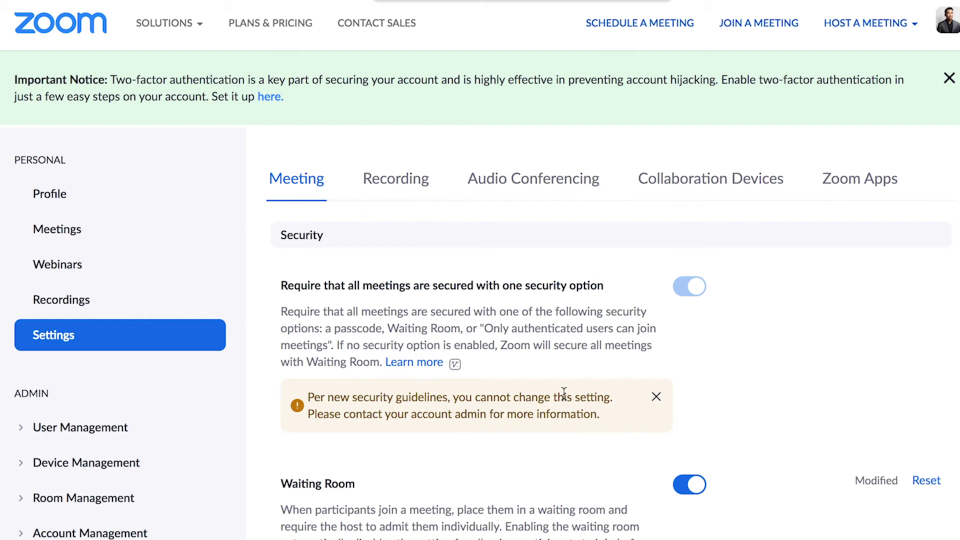
{"action": "type", "text": "HD"}
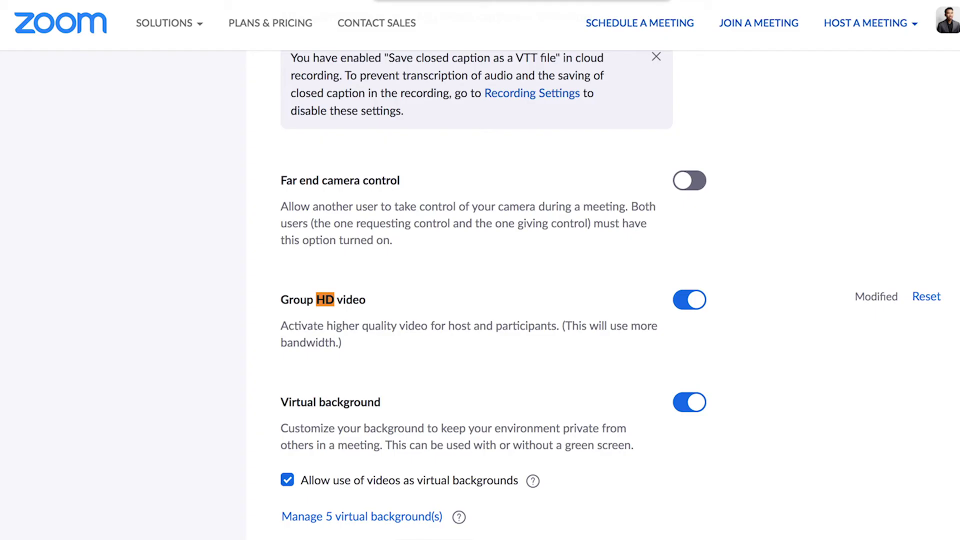
Enter a new meeting with computer audio and look through its microphone, speaker and camera choices without changing them.
{"action": "left_click", "coordinate": [928, 533]}
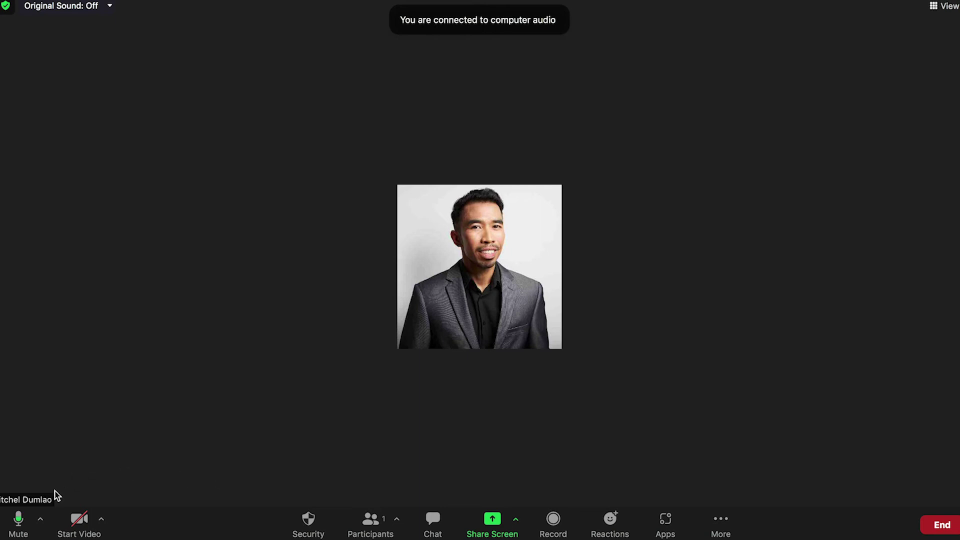
{"action": "left_click", "coordinate": [41, 520]}
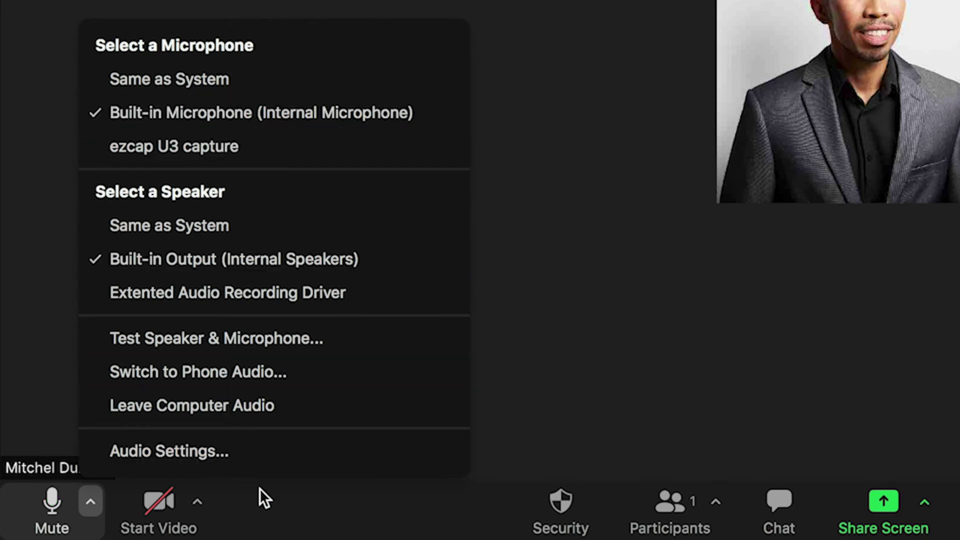
{"action": "left_click", "coordinate": [236, 503]}
{"action": "left_click", "coordinate": [196, 501]}
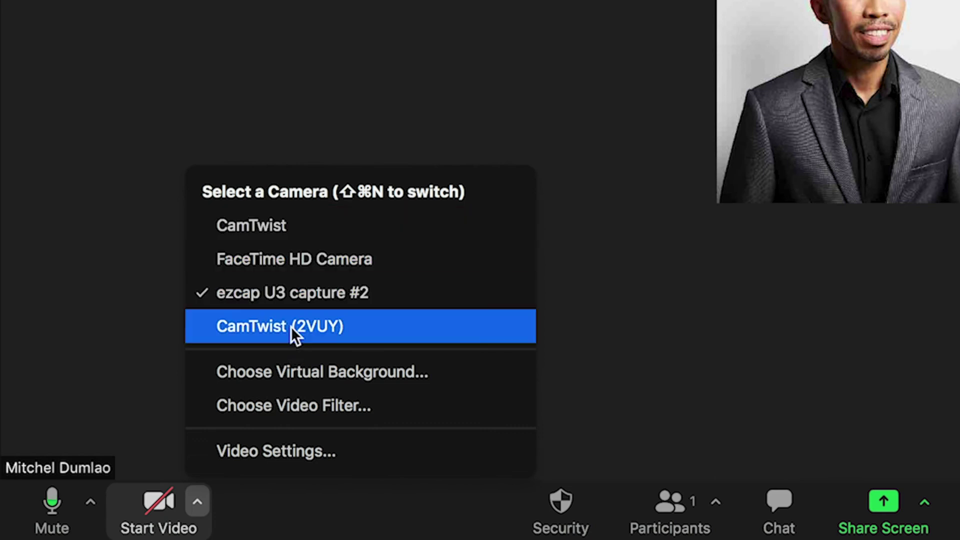
{"action": "left_click", "coordinate": [651, 296]}
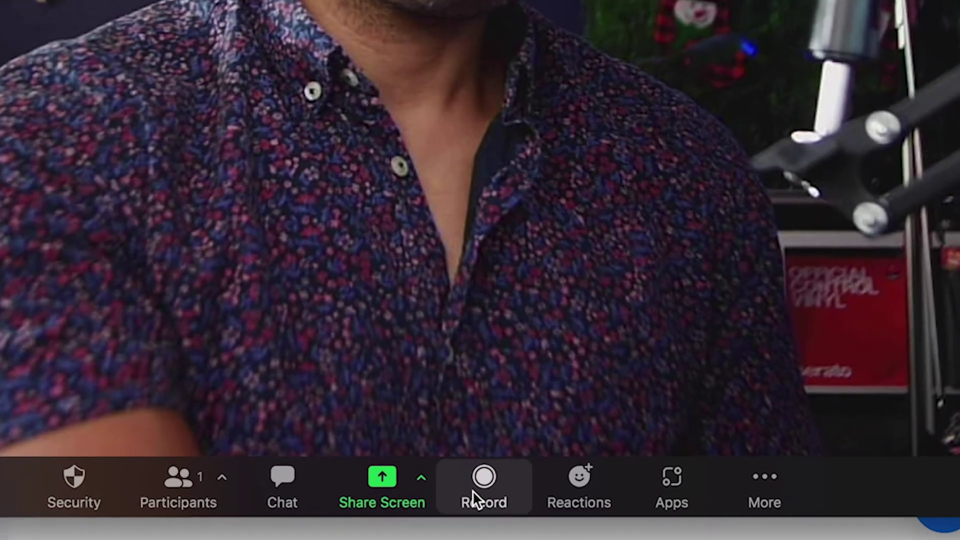
Start recording the meeting on this computer and switch the meeting to Speaker view.
{"action": "left_click", "coordinate": [553, 522]}
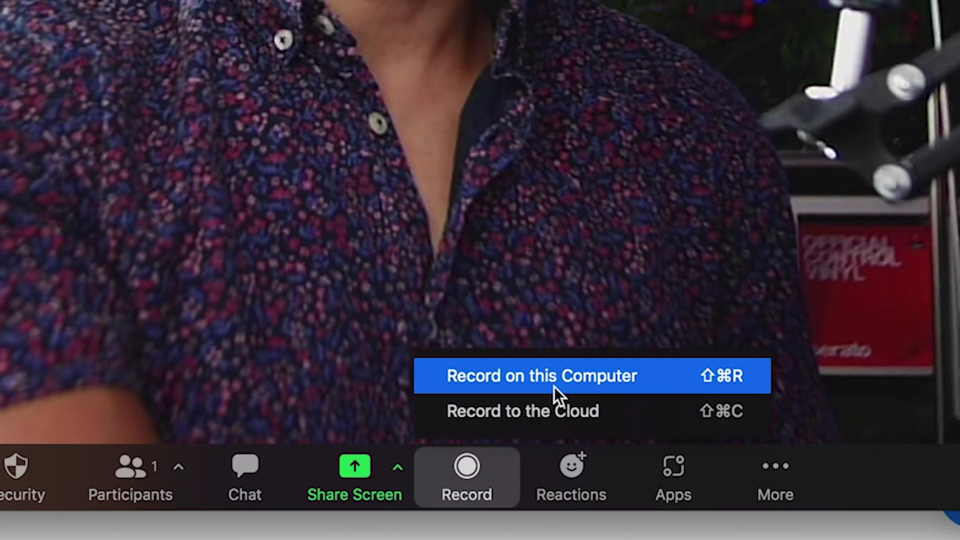
{"action": "left_click", "coordinate": [554, 386]}
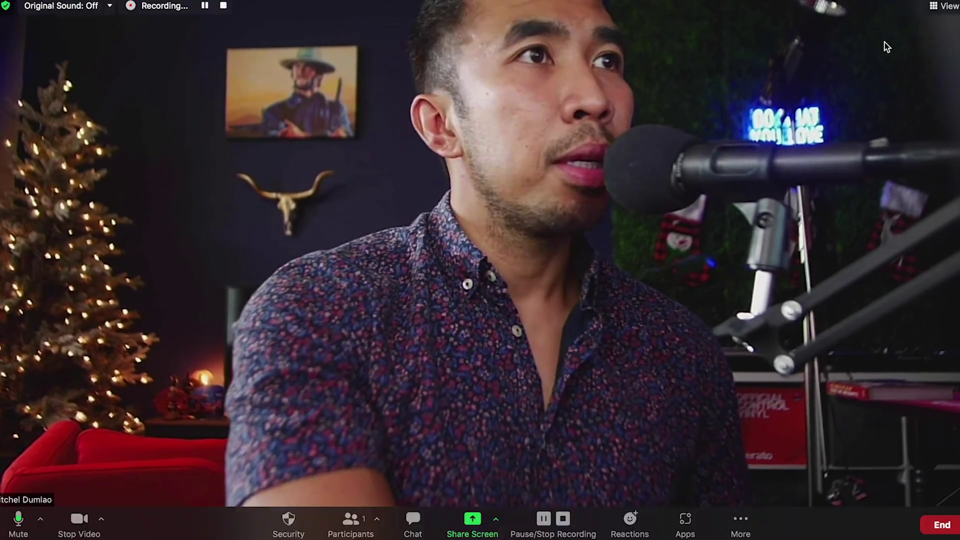
{"action": "left_click", "coordinate": [953, 7]}
{"action": "left_click", "coordinate": [910, 37]}
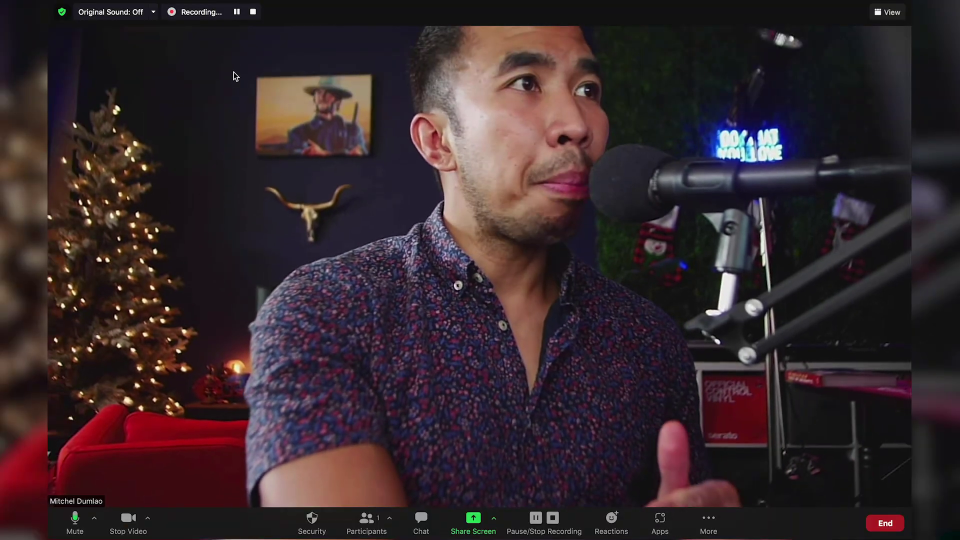
Pause and resume the recording, and end the meeting.
{"action": "left_click", "coordinate": [237, 14]}
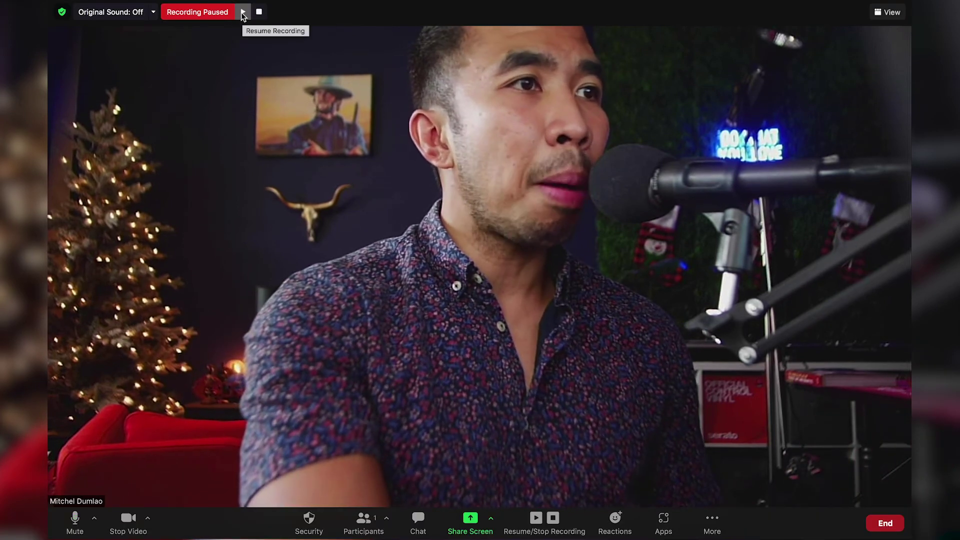
{"action": "left_click", "coordinate": [242, 14]}
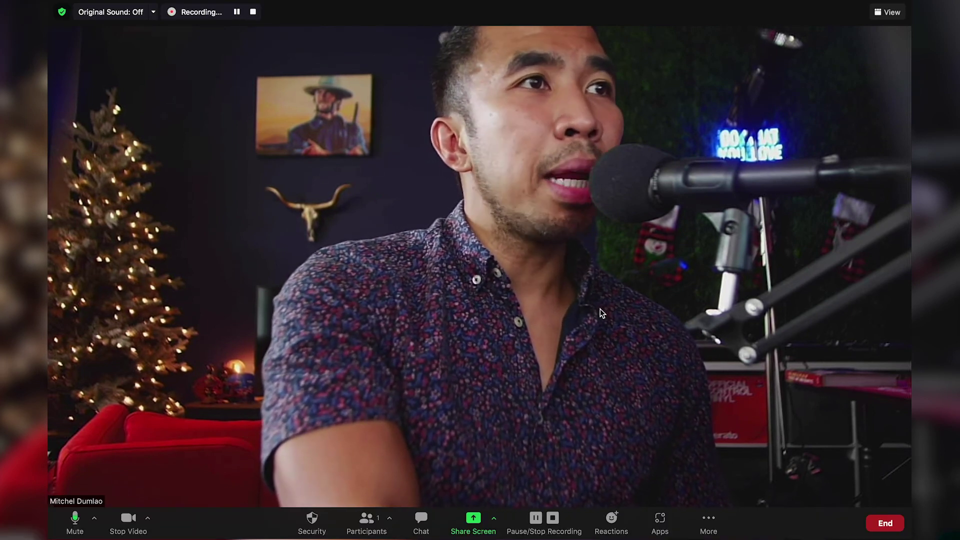
{"action": "left_click", "coordinate": [885, 523]}
{"action": "left_click", "coordinate": [873, 466]}
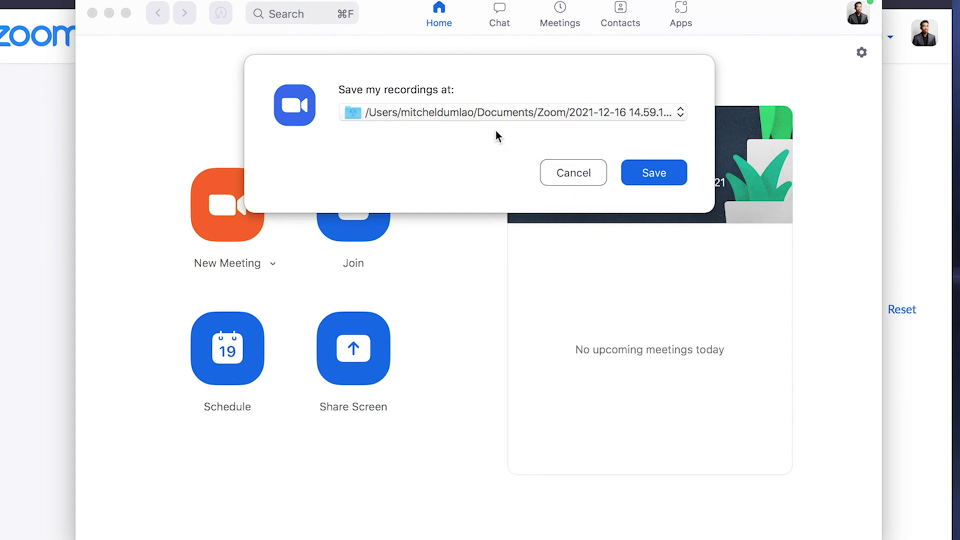
Choose the Desktop as the new location for the meeting recording and save it there.
{"action": "left_click", "coordinate": [482, 113]}
{"action": "left_click", "coordinate": [432, 142]}
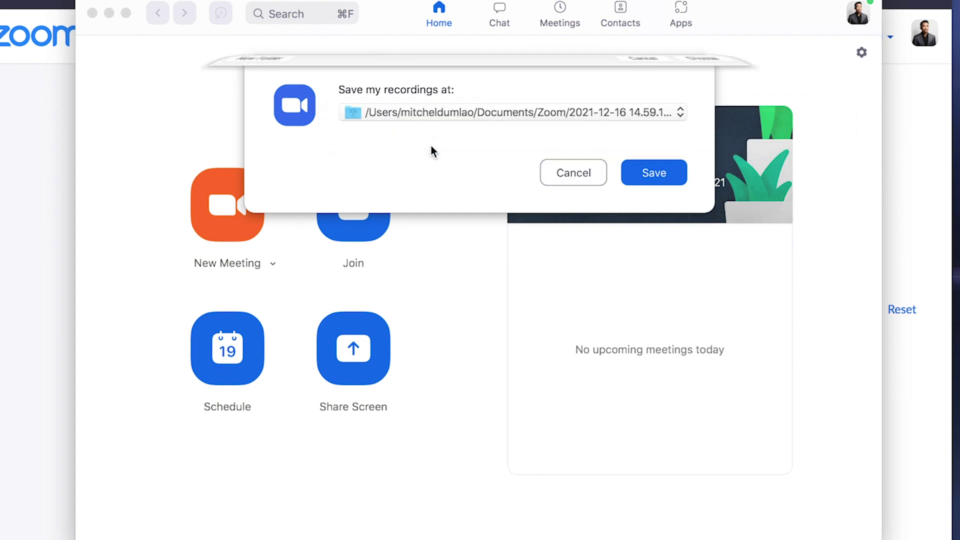
{"action": "scroll", "coordinate": [235, 325], "scroll_direction": "down", "scroll_amount": 4}
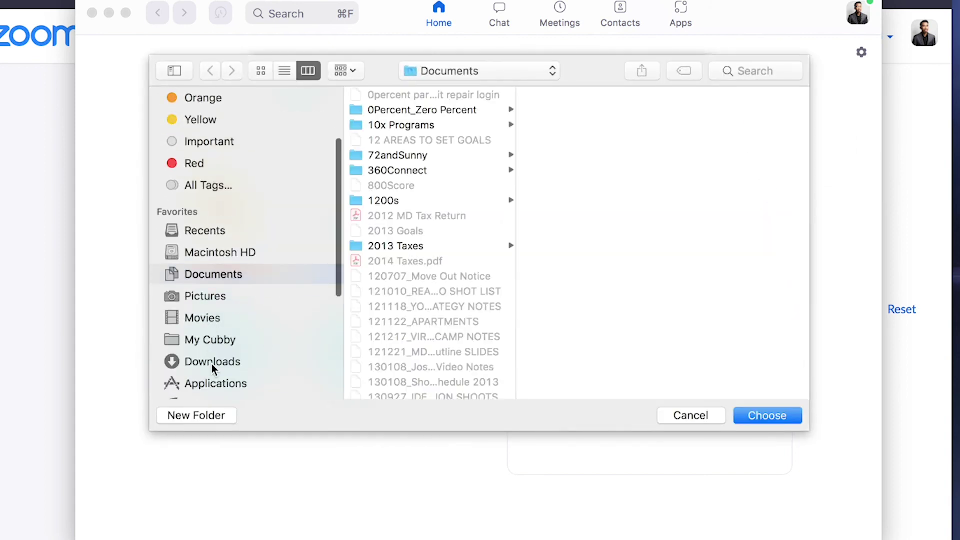
{"action": "scroll", "coordinate": [212, 364], "scroll_direction": "down", "scroll_amount": 5}
{"action": "left_click", "coordinate": [202, 298]}
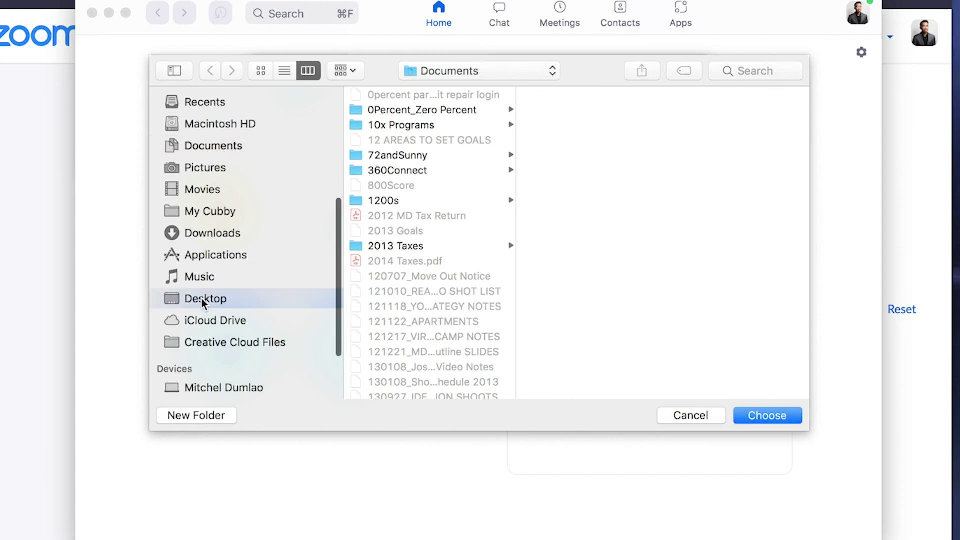
{"action": "left_click", "coordinate": [760, 419]}
{"action": "left_click", "coordinate": [650, 172]}
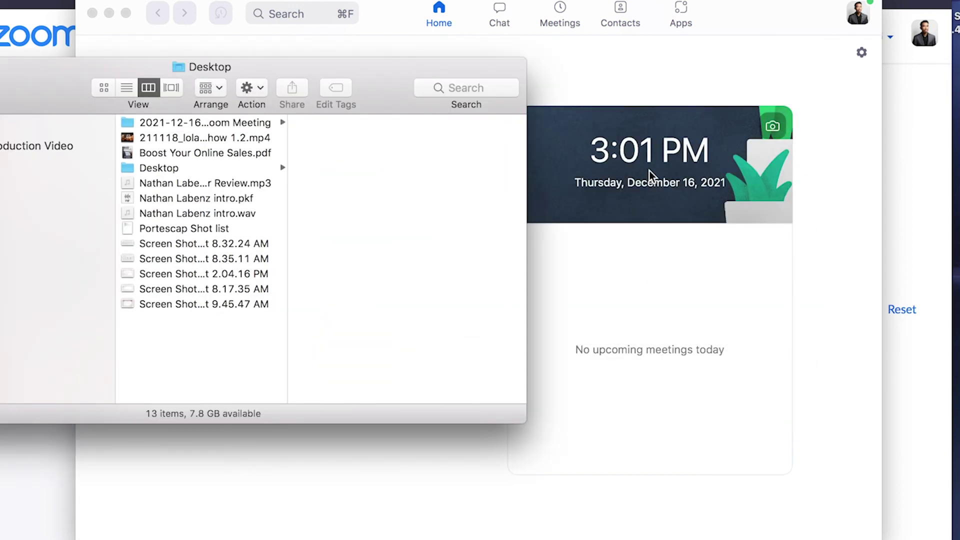
Open the saved meeting folder on the Desktop and inspect the video file and the participant's file in the Audio Record folder.
{"action": "left_click", "coordinate": [179, 125]}
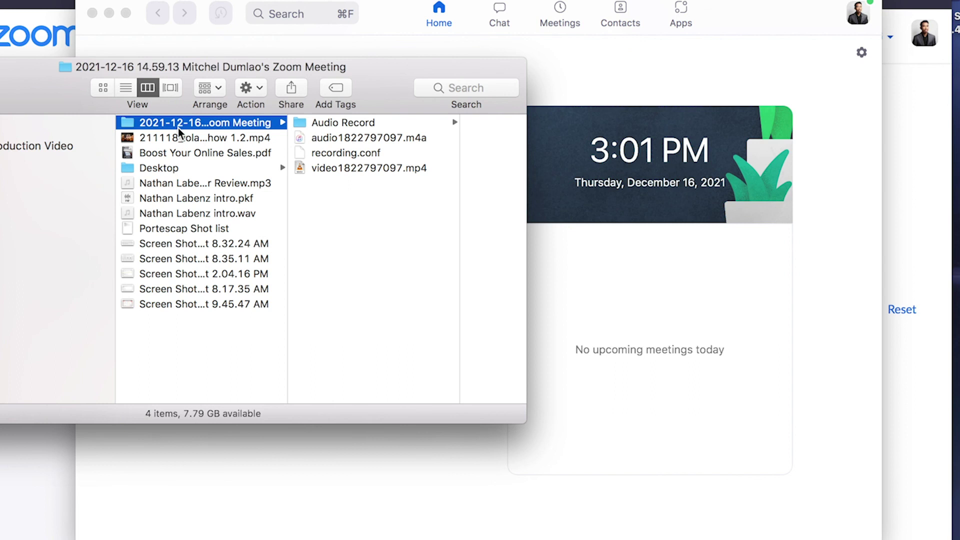
{"action": "left_click", "coordinate": [371, 169]}
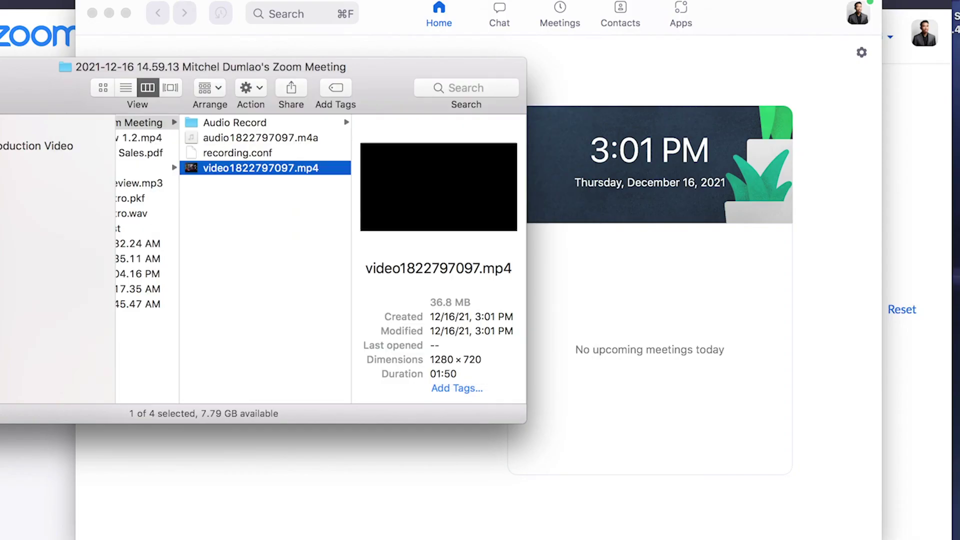
{"action": "left_click", "coordinate": [231, 123]}
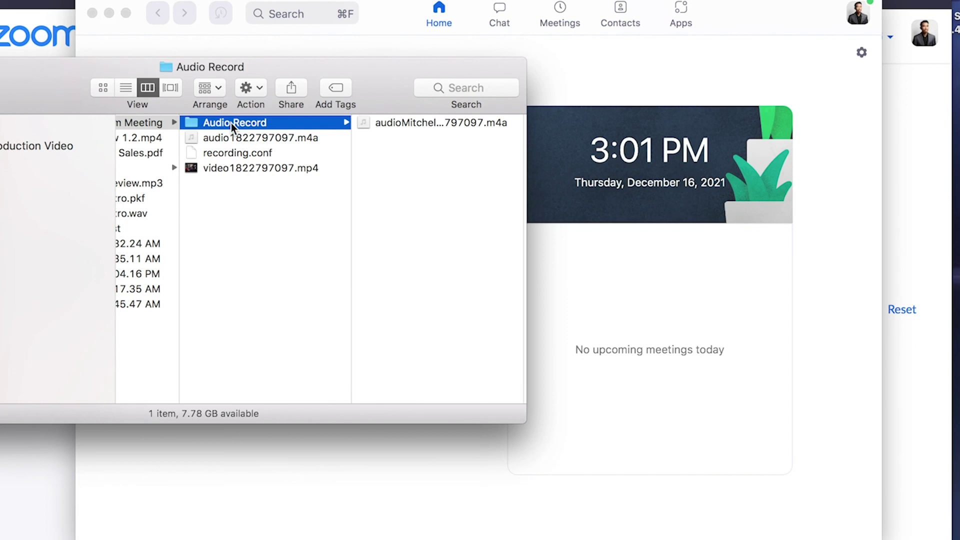
{"action": "left_click", "coordinate": [395, 121]}
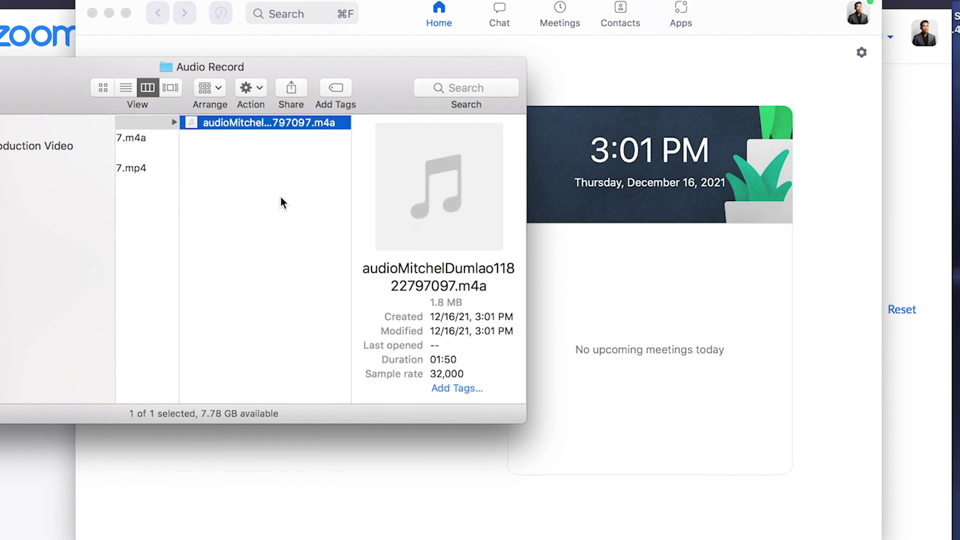
Preview the participant's separate audio file, and compare it with the meeting's video file before returning to the Audio Record folder.
{"action": "key", "text": "space"}
{"action": "key", "text": "space"}
{"action": "scroll", "coordinate": [281, 197], "scroll_direction": "left", "scroll_amount": 5}
{"action": "left_click", "coordinate": [230, 168]}
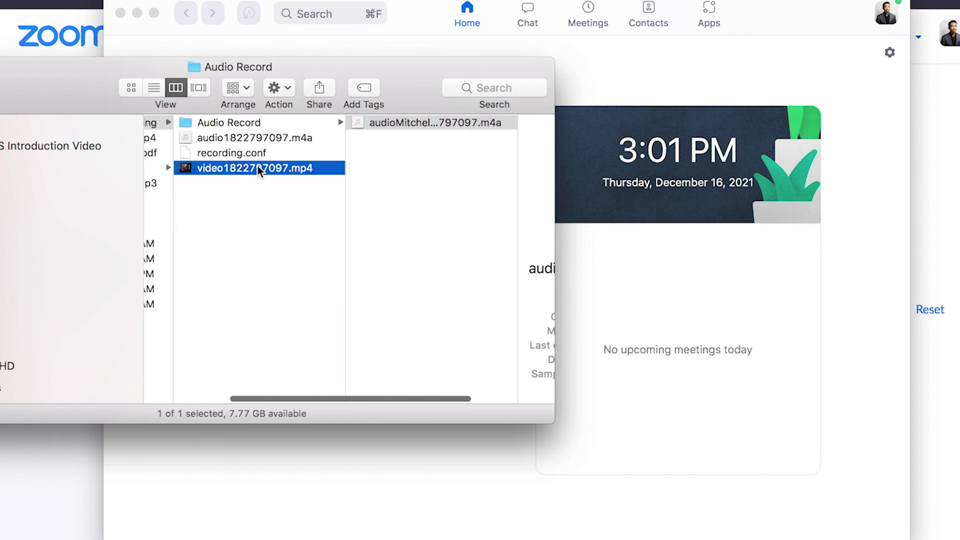
{"action": "left_click", "coordinate": [231, 123]}
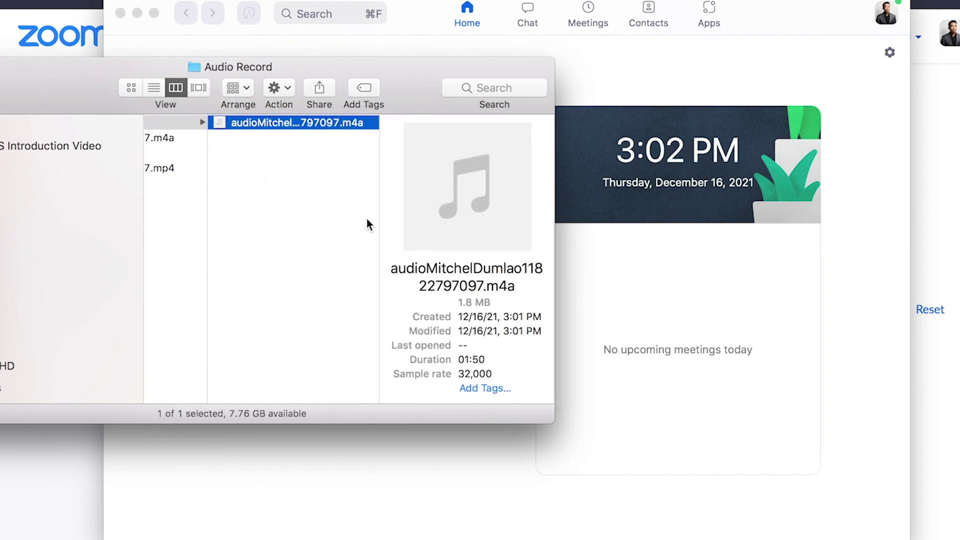